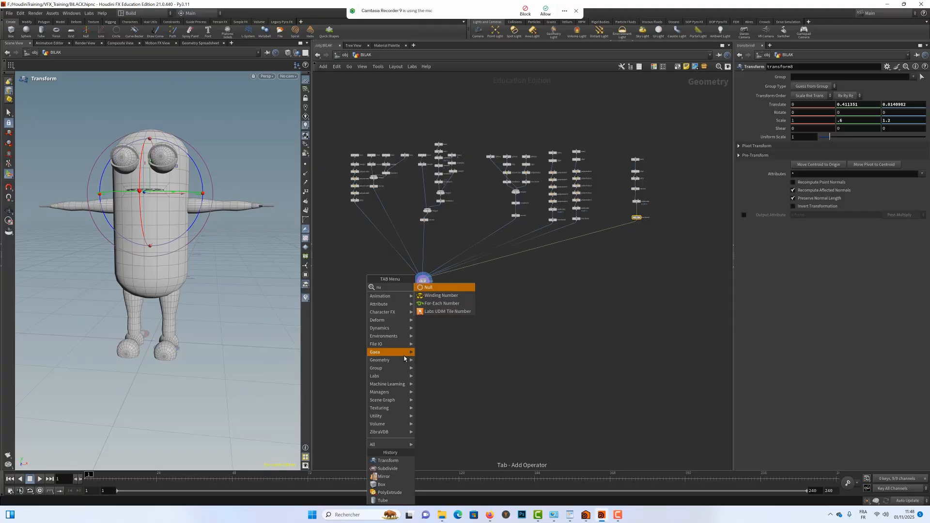
# Add a Null node below merge1 and connect merge1's output to it.
pyautogui.press('Return')
pyautogui.click(418, 312)
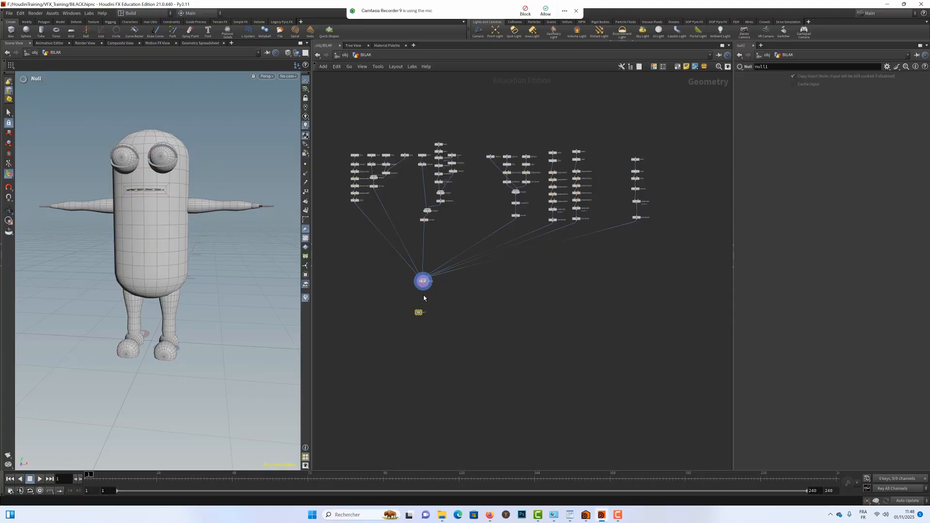
pyautogui.moveTo(424, 291); pyautogui.dragTo(418, 310)
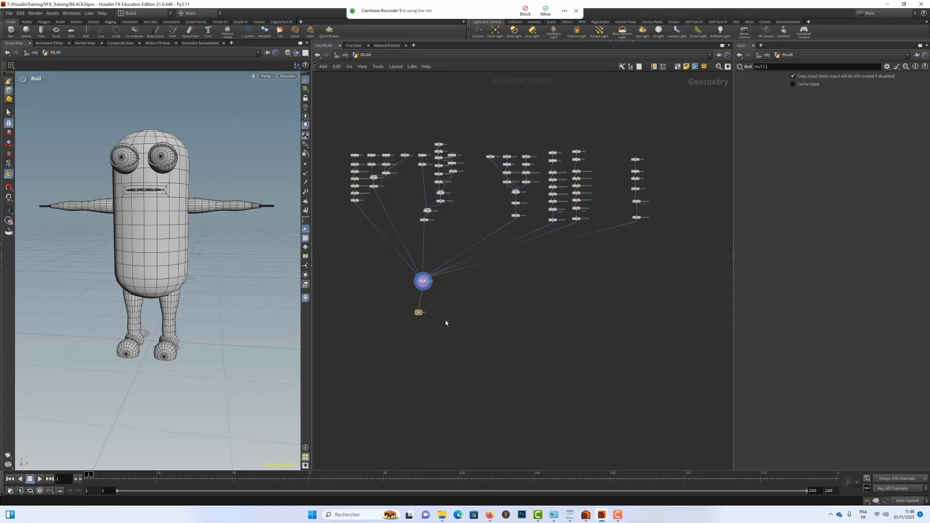
# Rename the new Null node to BILAK_V1_OUT.
pyautogui.moveTo(448, 315); pyautogui.dragTo(486, 315, button='right')
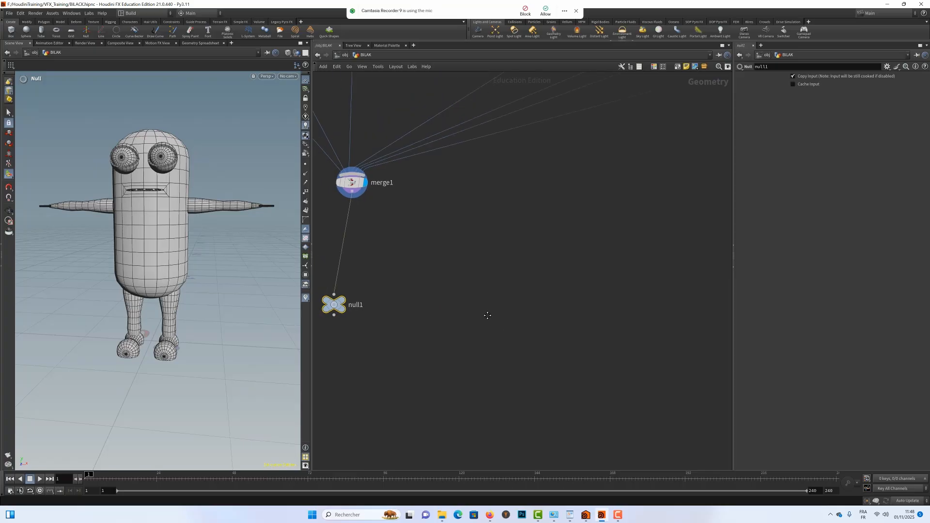
pyautogui.moveTo(485, 316); pyautogui.dragTo(551, 318, button='middle')
pyautogui.doubleClick(424, 306)
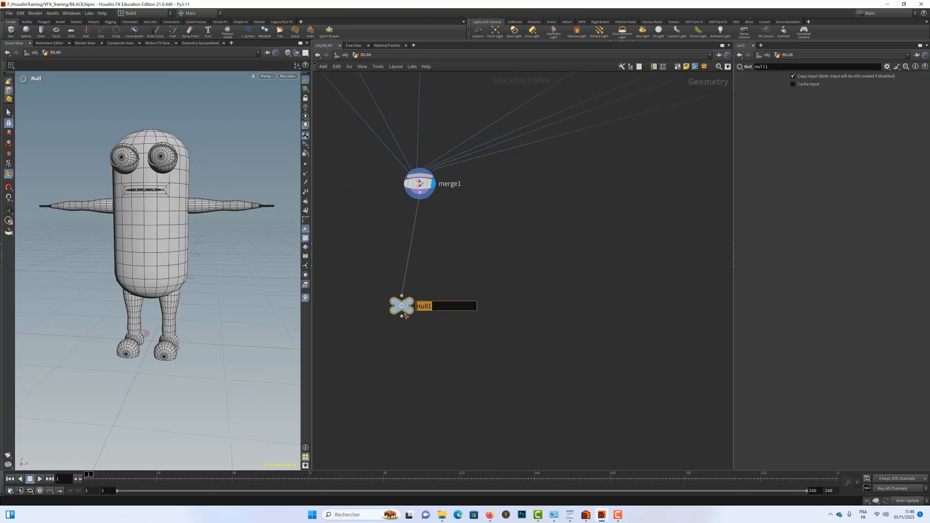
pyautogui.write('BIL')
pyautogui.write('AK_V1_OUT')
pyautogui.press('Return')
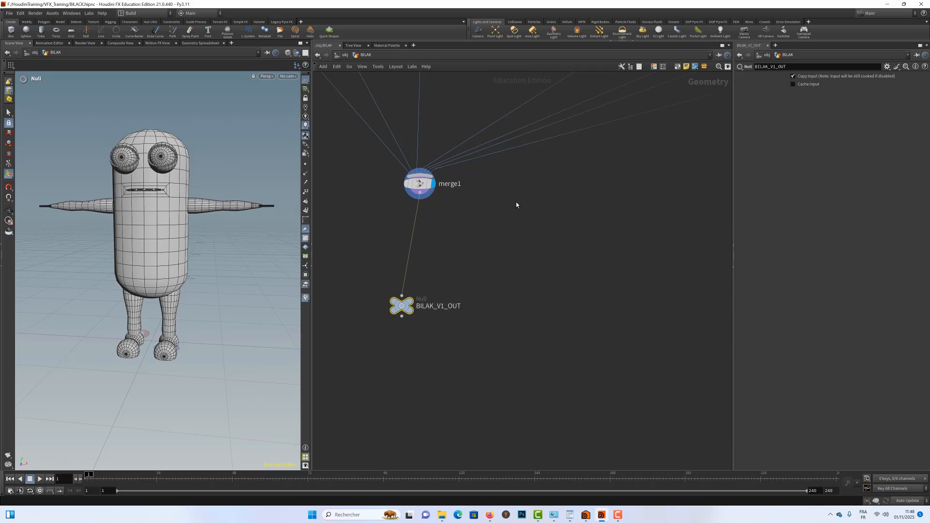
# Add a second Merge node in empty space beside merge1.
pyautogui.moveTo(535, 209); pyautogui.dragTo(481, 241, button='middle')
pyautogui.scroll(1, 481, 241)
pyautogui.scroll(-2, 540, 234)
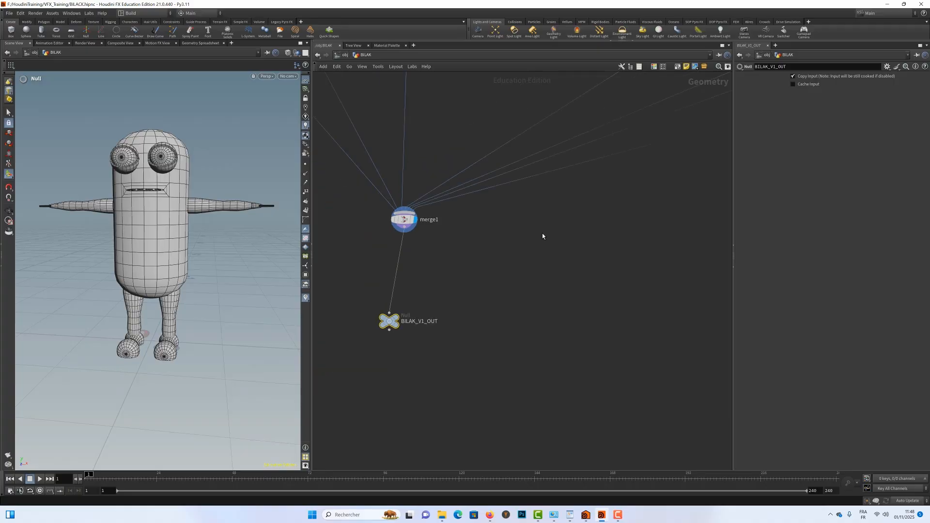
pyautogui.scroll(-5, 577, 245)
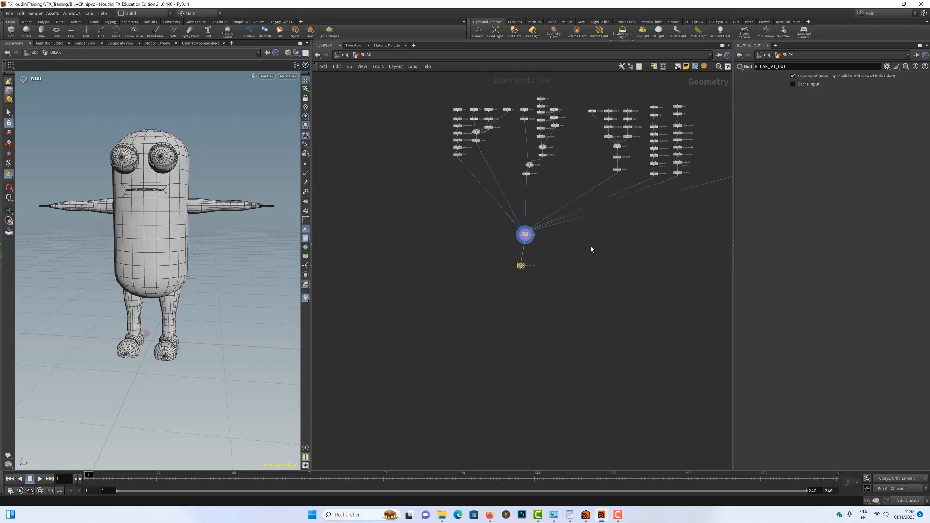
pyautogui.moveTo(547, 255); pyautogui.dragTo(541, 260, button='middle')
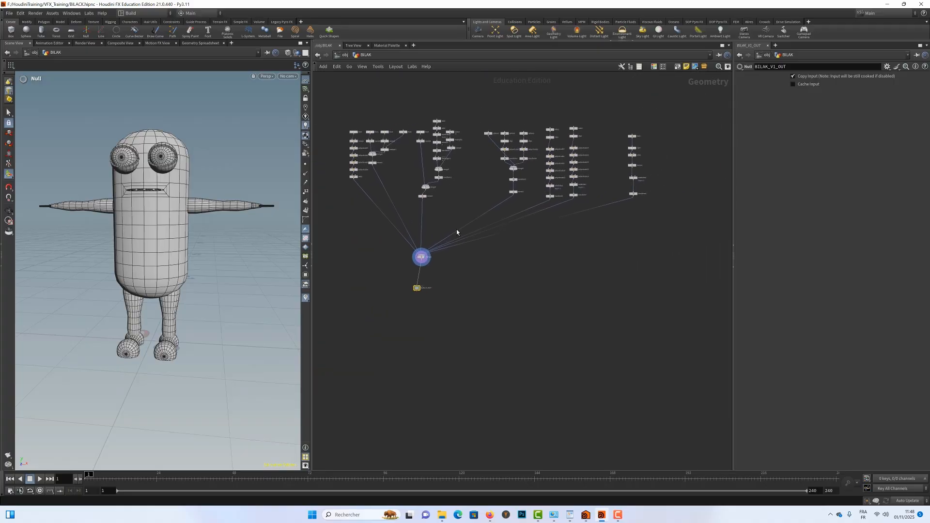
pyautogui.press('Tab')
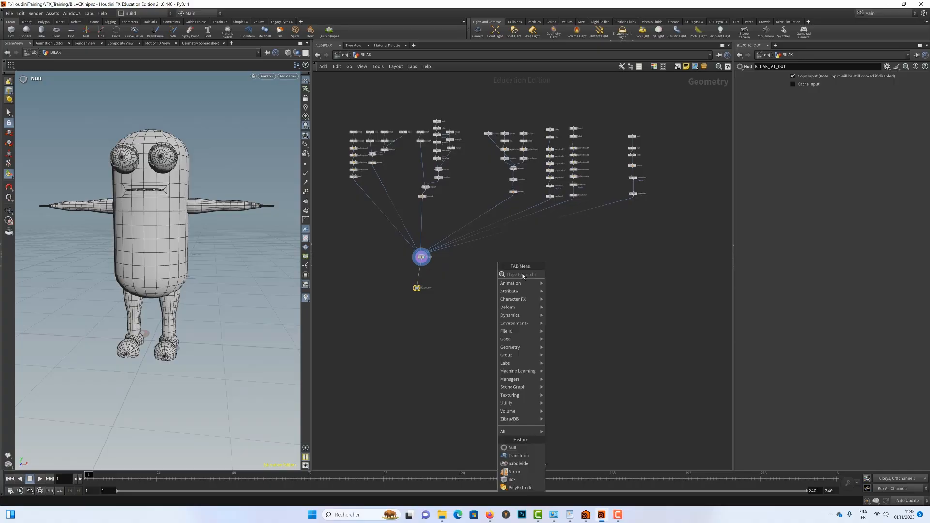
pyautogui.write('mer')
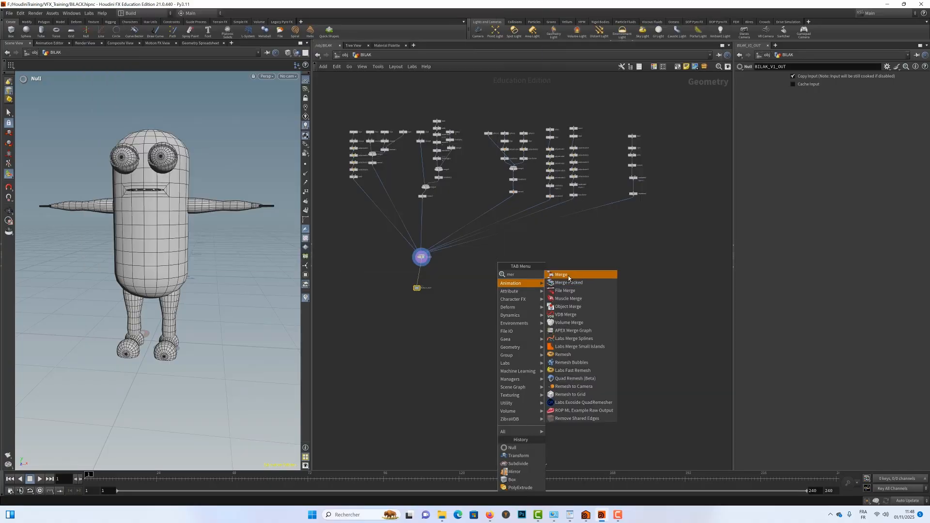
pyautogui.click(601, 274)
pyautogui.click(495, 260)
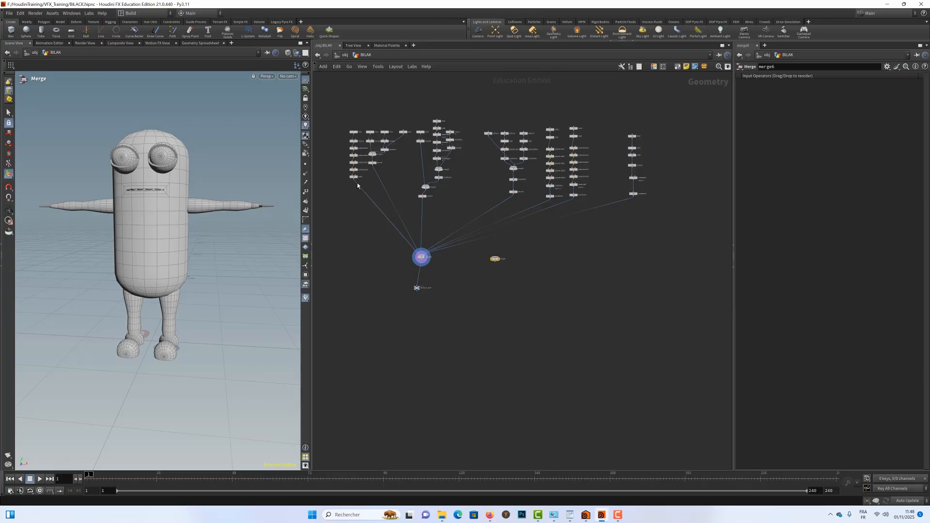
# Wire the body branch's edit2 node into the new Merge node and make that merge the displayed node.
pyautogui.moveTo(354, 180)
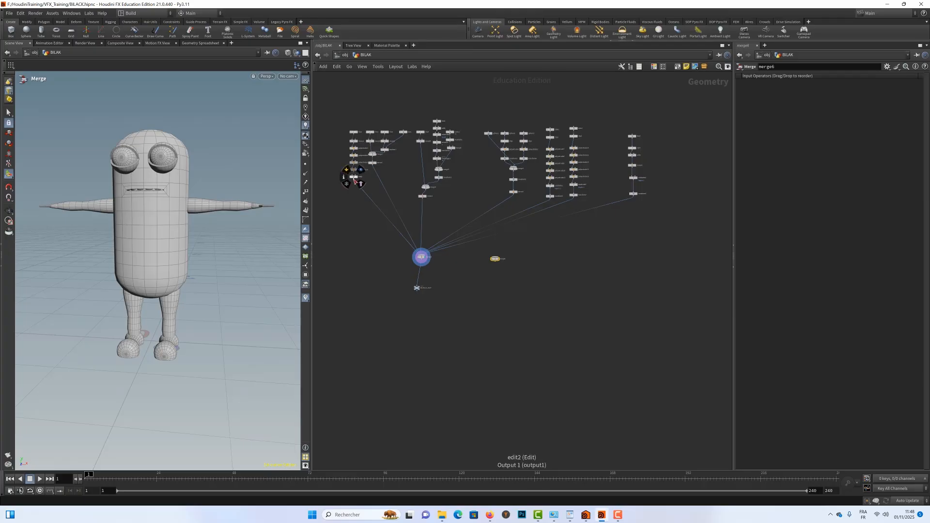
pyautogui.moveTo(354, 179); pyautogui.dragTo(494, 258)
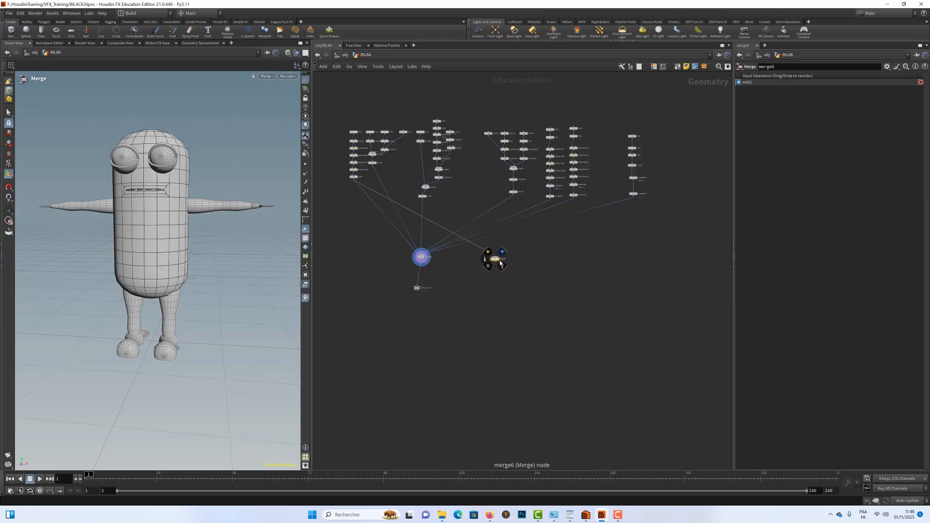
pyautogui.click(500, 262)
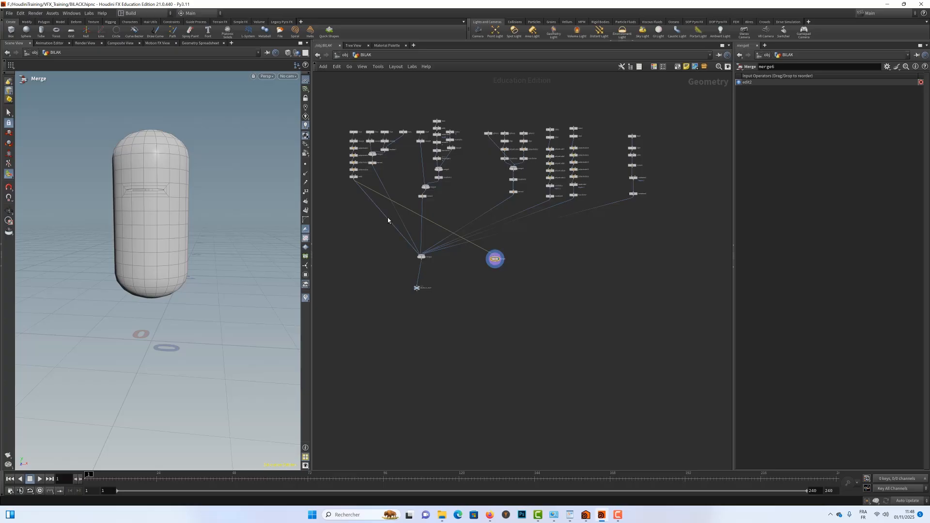
# Wire the legs' mirror1 node and the arms' mirror2 node into the new Merge node.
pyautogui.scroll(5, 371, 199)
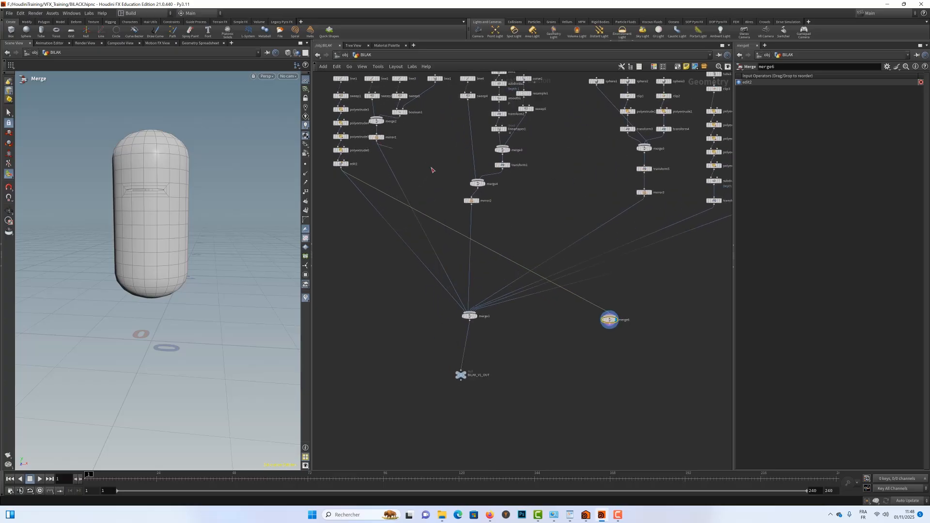
pyautogui.moveTo(377, 141); pyautogui.dragTo(610, 315)
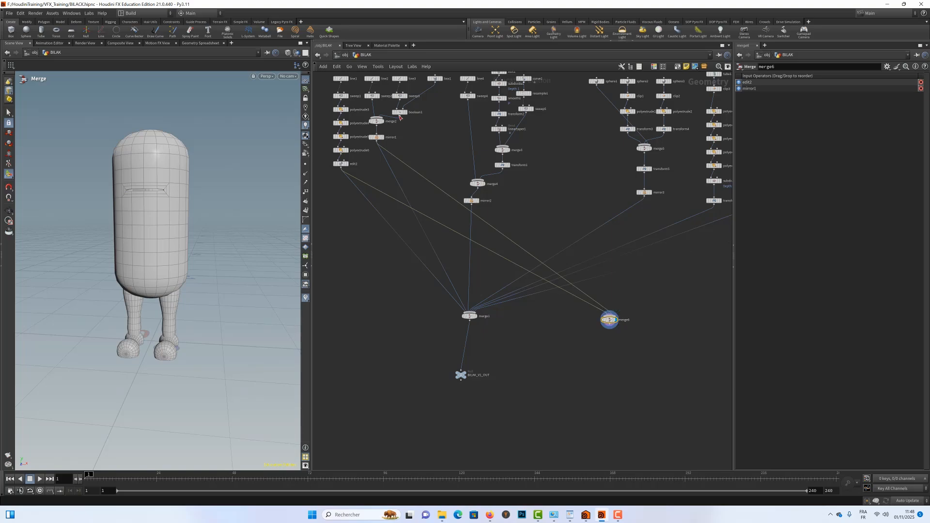
pyautogui.moveTo(463, 151); pyautogui.dragTo(465, 139, button='middle')
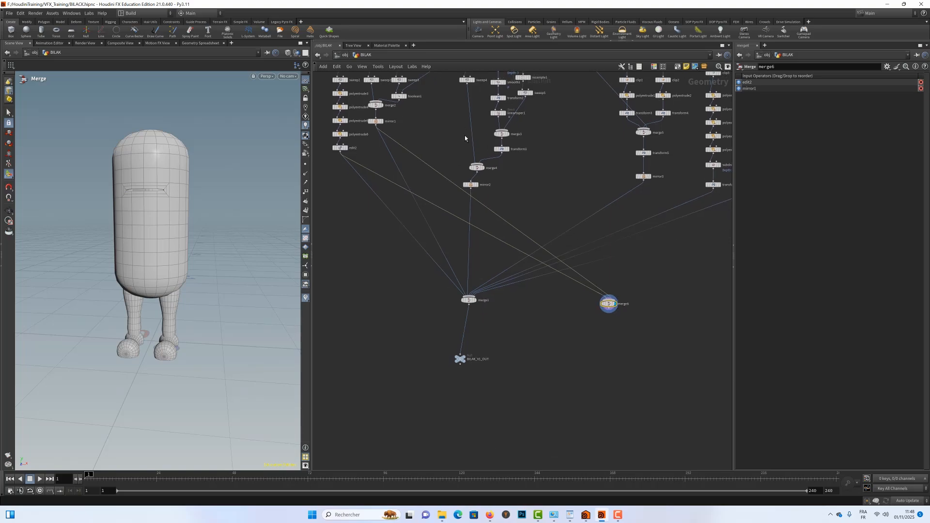
pyautogui.moveTo(470, 189); pyautogui.dragTo(608, 306)
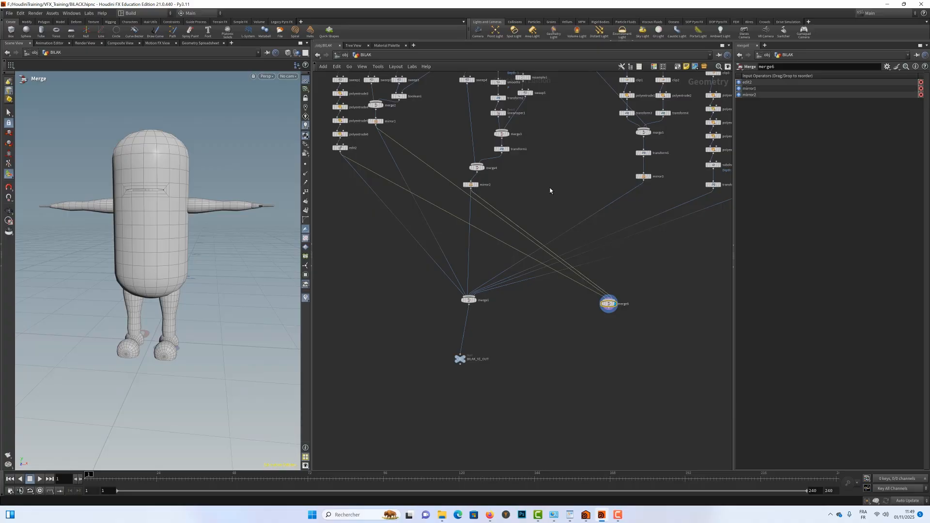
# Reorder the inputs of the eye branch's merge5 node so the sphere comes first, above the two transforms.
pyautogui.moveTo(563, 183); pyautogui.dragTo(486, 200, button='middle')
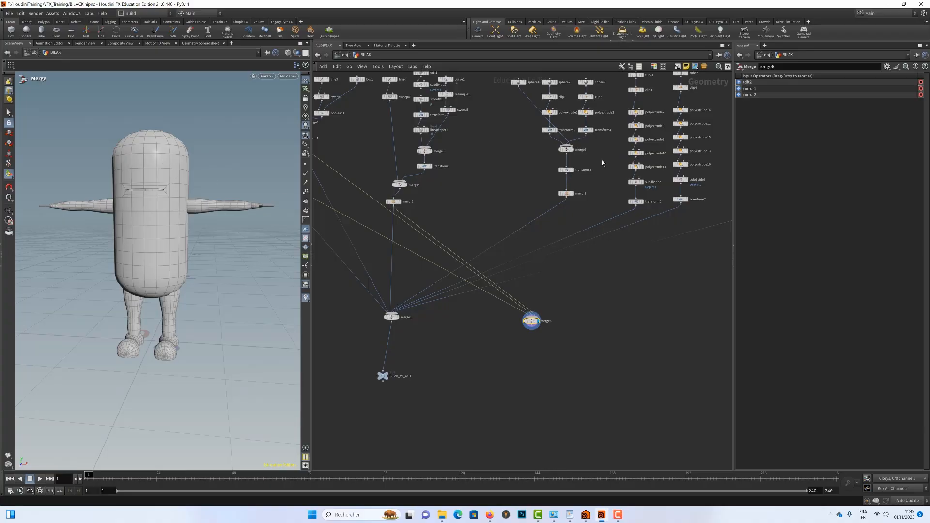
pyautogui.moveTo(602, 163); pyautogui.dragTo(599, 184, button='middle')
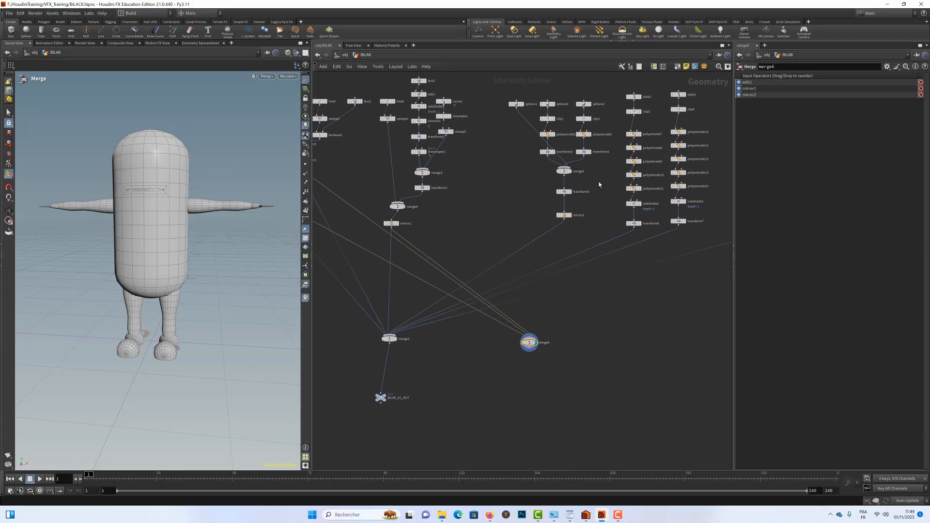
pyautogui.click(564, 171)
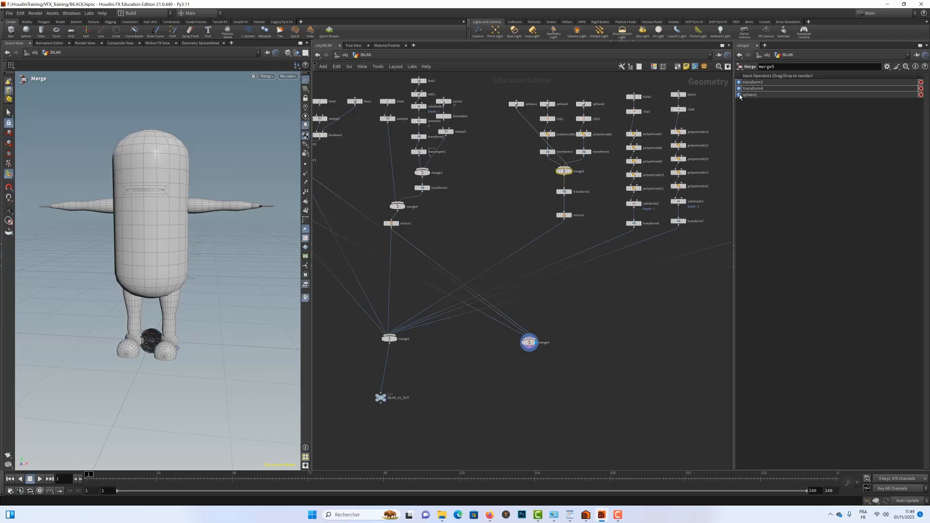
pyautogui.moveTo(739, 96); pyautogui.dragTo(738, 82)
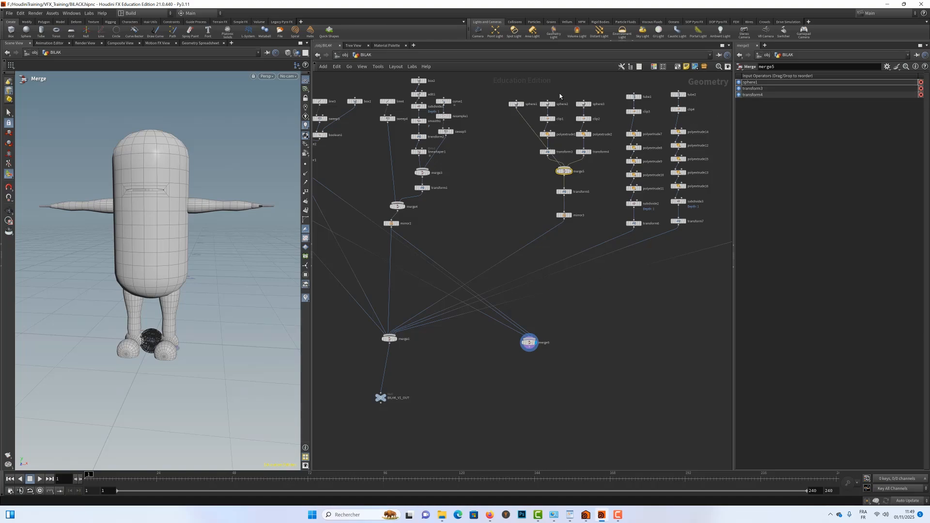
# Rearrange the eye network, placing the two eyelid branches side by side and moving merge5, transform5 and mirror3 below the eyeball sphere.
pyautogui.moveTo(556, 92); pyautogui.dragTo(564, 180)
pyautogui.keyDown('shift'); pyautogui.click(564, 192); pyautogui.keyUp('shift')
pyautogui.keyDown('shift'); pyautogui.click(565, 216); pyautogui.keyUp('shift')
pyautogui.moveTo(565, 218); pyautogui.dragTo(563, 238)
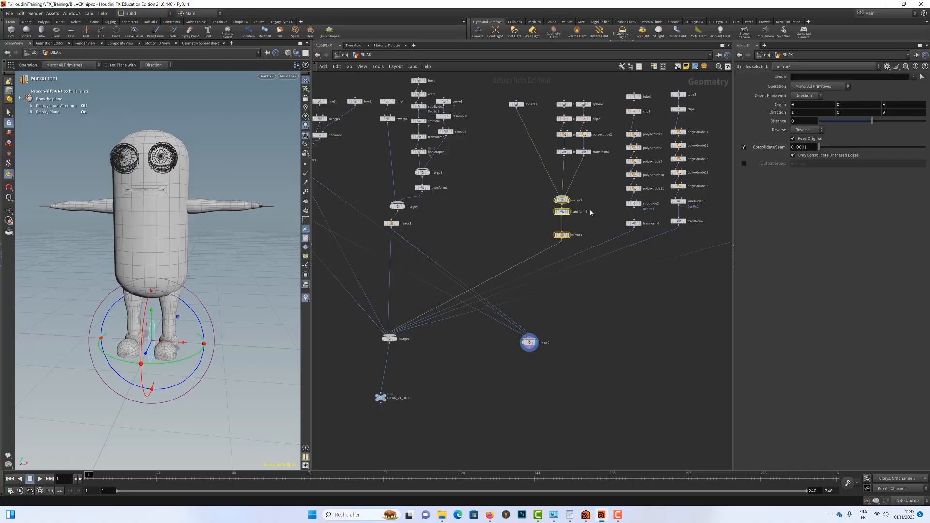
pyautogui.click(577, 213)
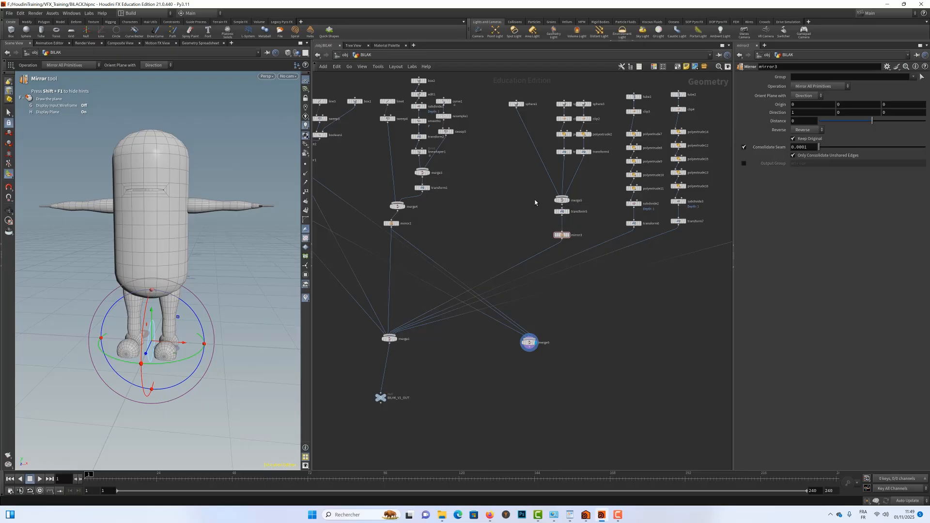
pyautogui.moveTo(549, 213); pyautogui.dragTo(580, 245)
pyautogui.moveTo(541, 194); pyautogui.dragTo(509, 245)
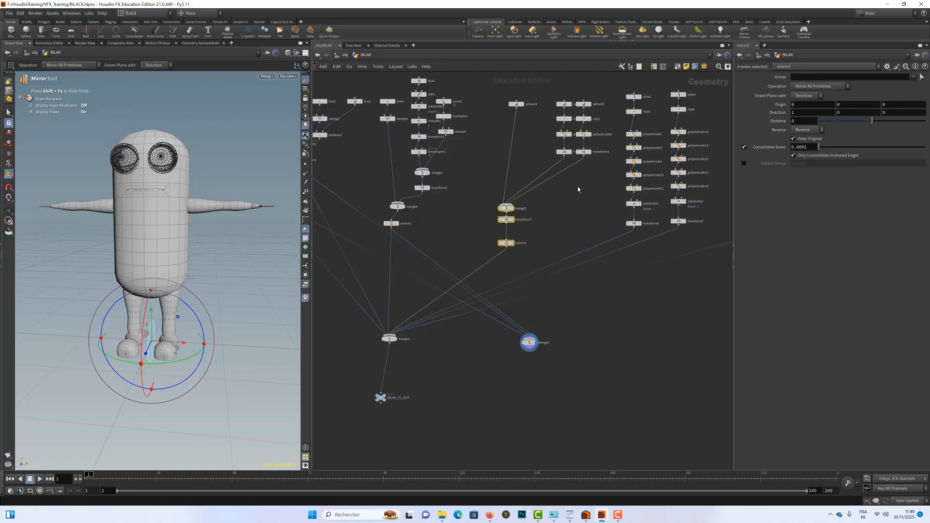
pyautogui.click(547, 214)
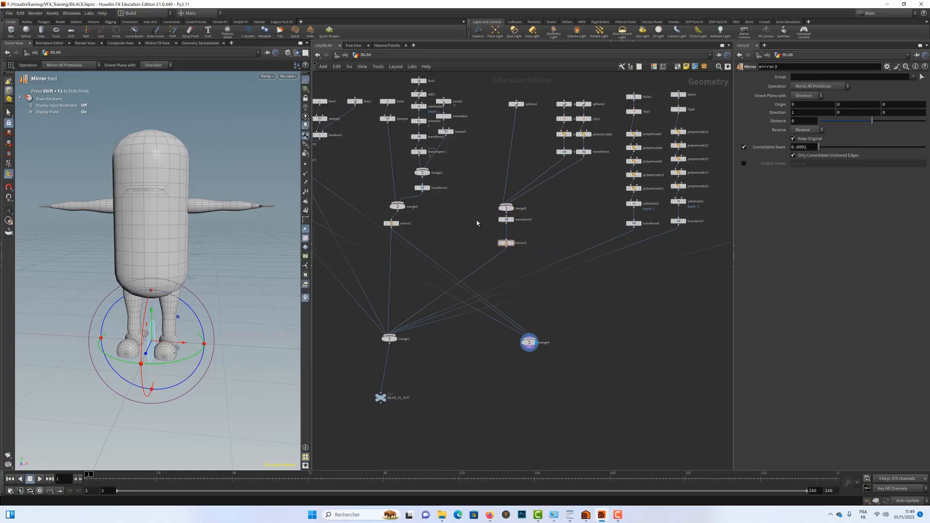
# Insert transform5 and mirror3 between the eyeball sphere and merge5, and append copies of transform5 to both eyelid branches.
pyautogui.moveTo(485, 216); pyautogui.dragTo(504, 173)
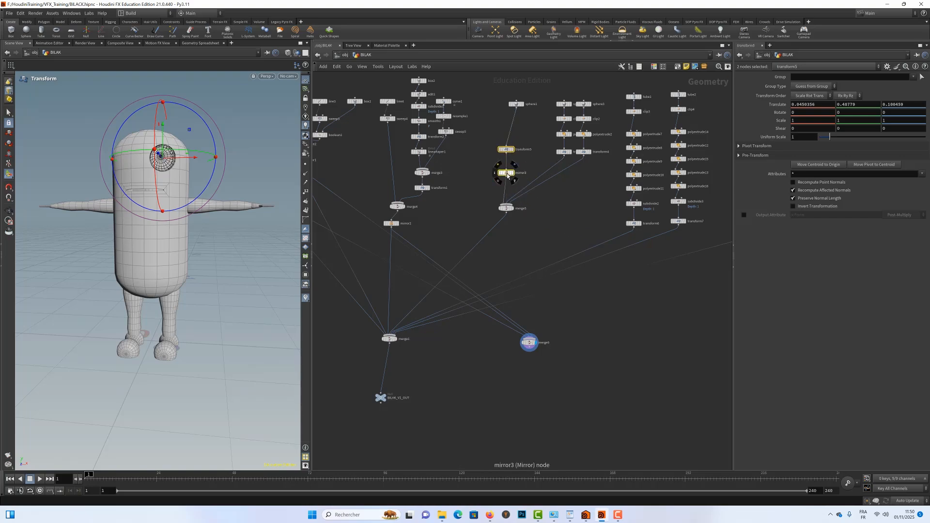
pyautogui.click(525, 145)
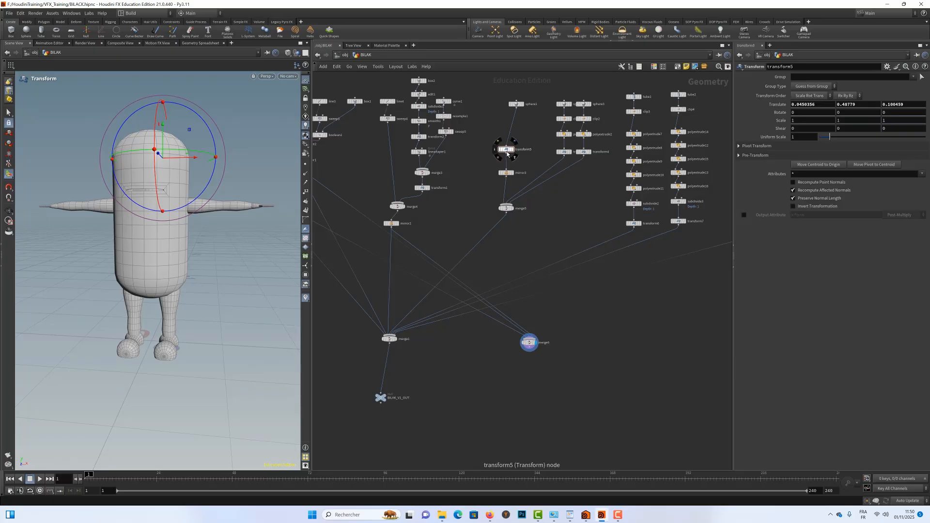
pyautogui.keyDown('alt'); pyautogui.moveTo(506, 152); pyautogui.dragTo(564, 168); pyautogui.keyUp('alt')
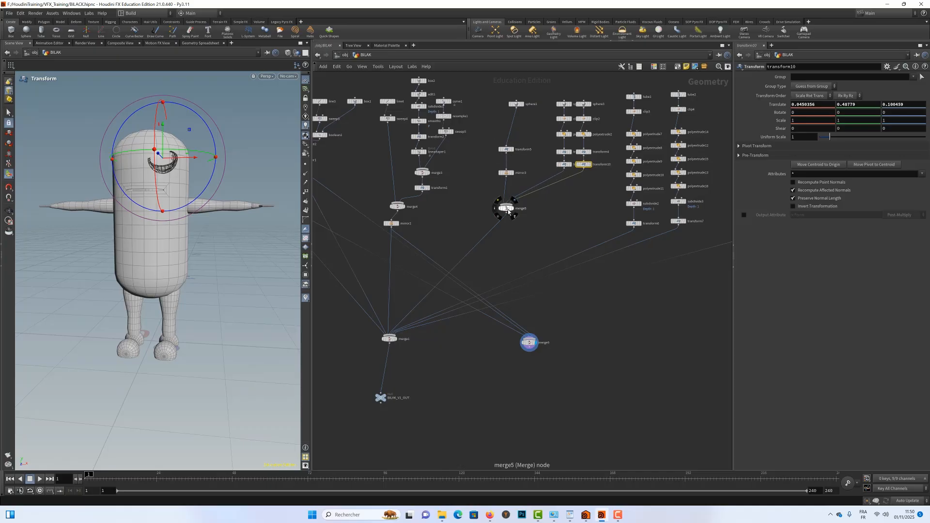
pyautogui.moveTo(506, 209); pyautogui.dragTo(508, 223)
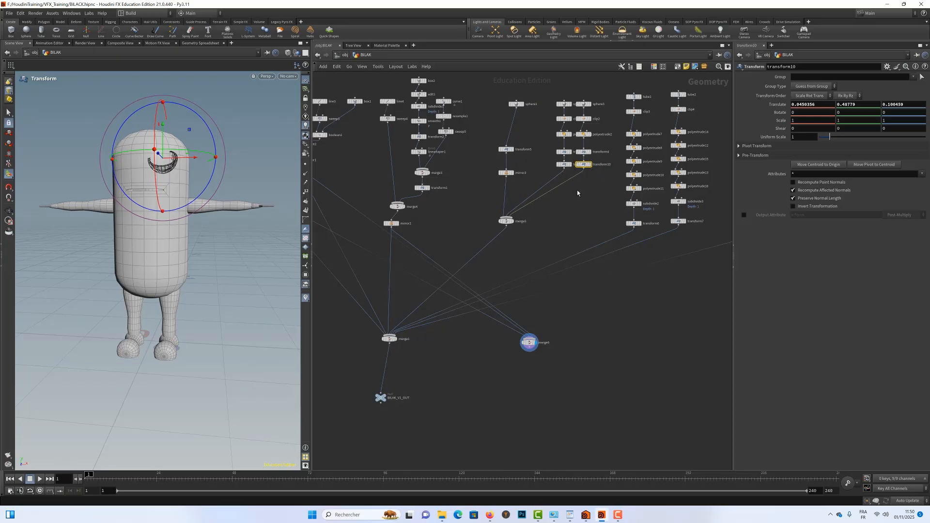
# Add a Merge node below the eyelid branches and wire both copied transforms into it.
pyautogui.press('Tab')
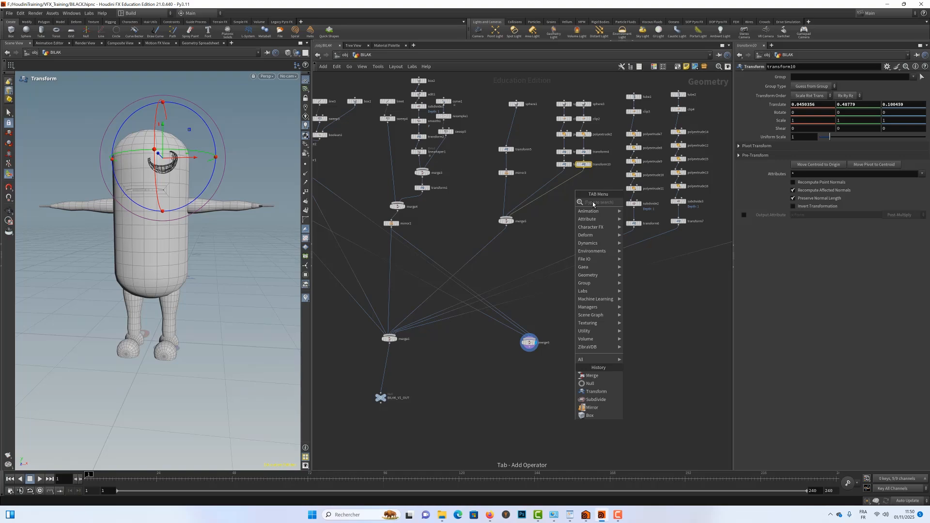
pyautogui.write('mer')
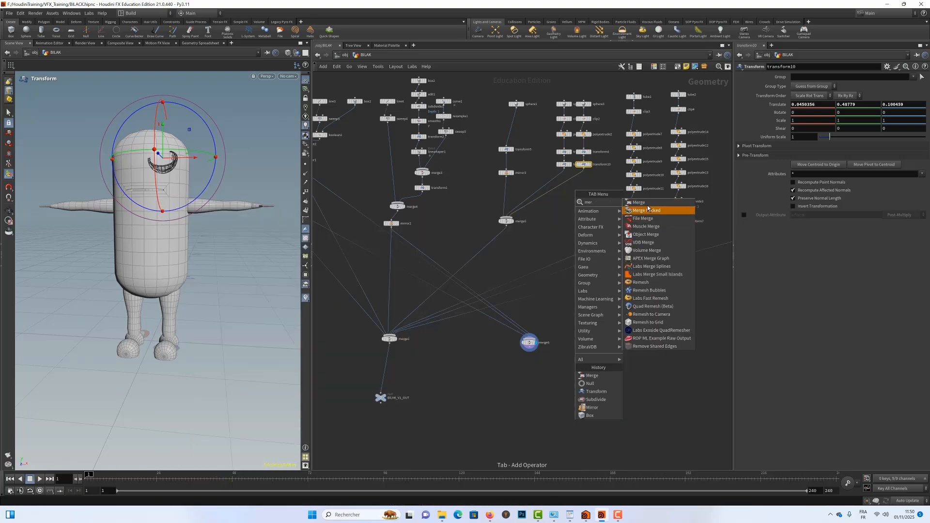
pyautogui.click(640, 202)
pyautogui.click(562, 184)
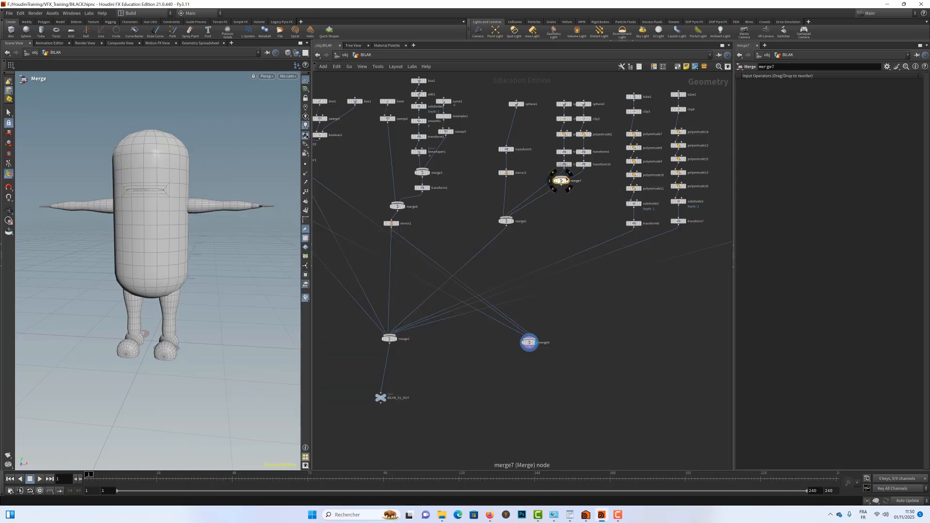
pyautogui.click(564, 168)
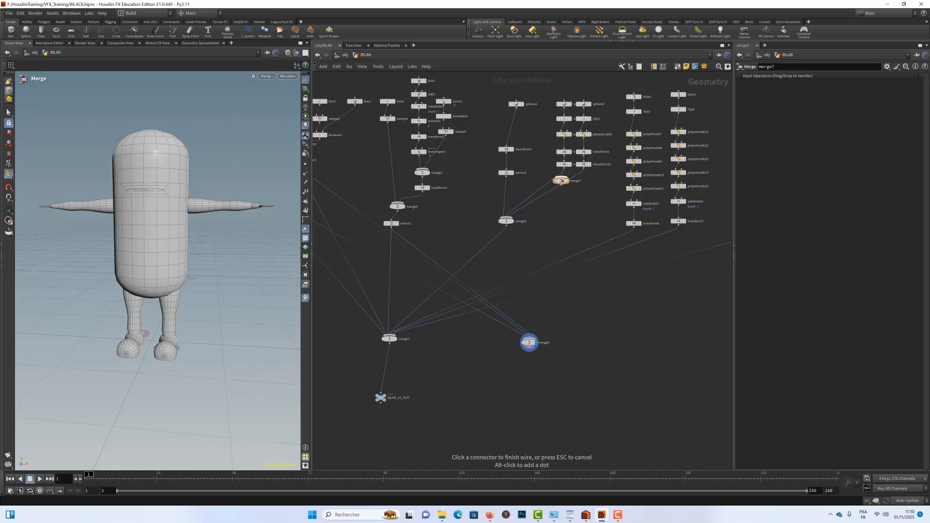
pyautogui.press('Escape')
pyautogui.moveTo(562, 181); pyautogui.dragTo(583, 191)
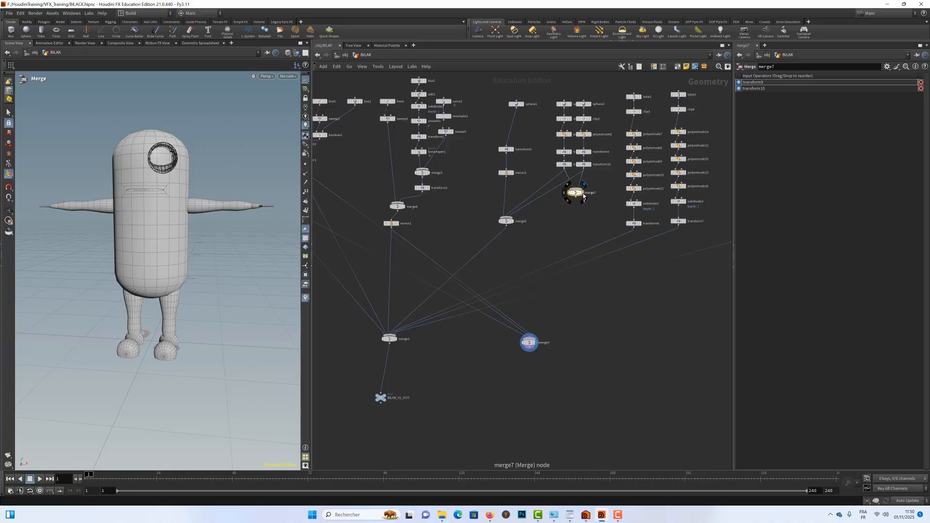
# Display merge7, then move mirror3 out of the eyeball branch, attach it below merge7 and display its output.
pyautogui.click(584, 185)
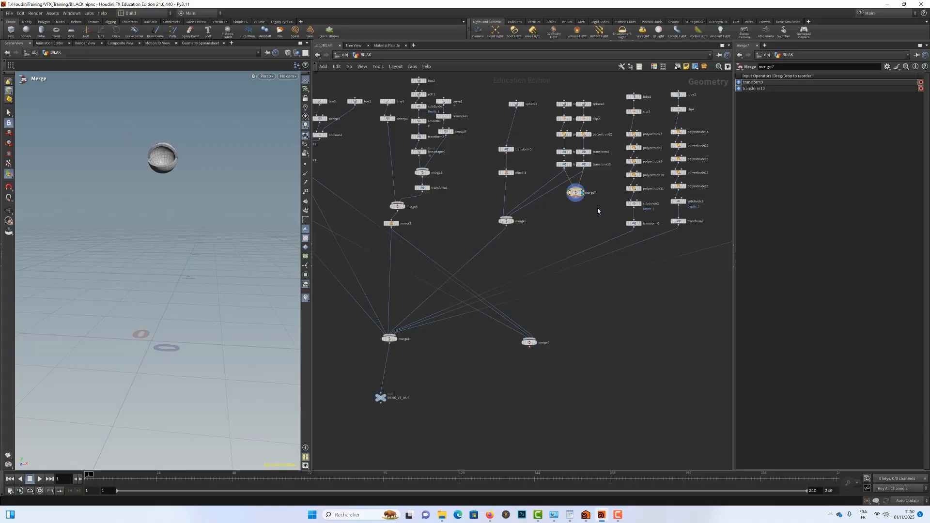
pyautogui.moveTo(512, 177); pyautogui.dragTo(578, 218)
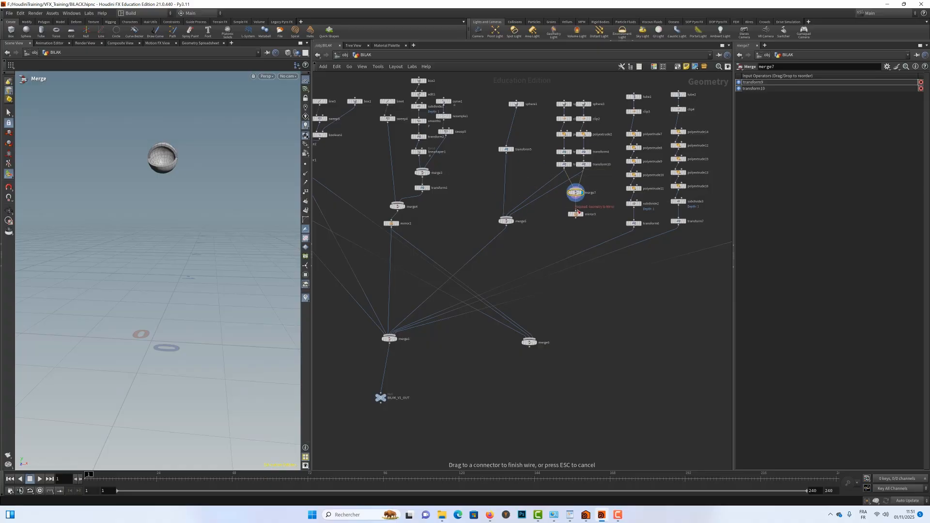
pyautogui.click(582, 214)
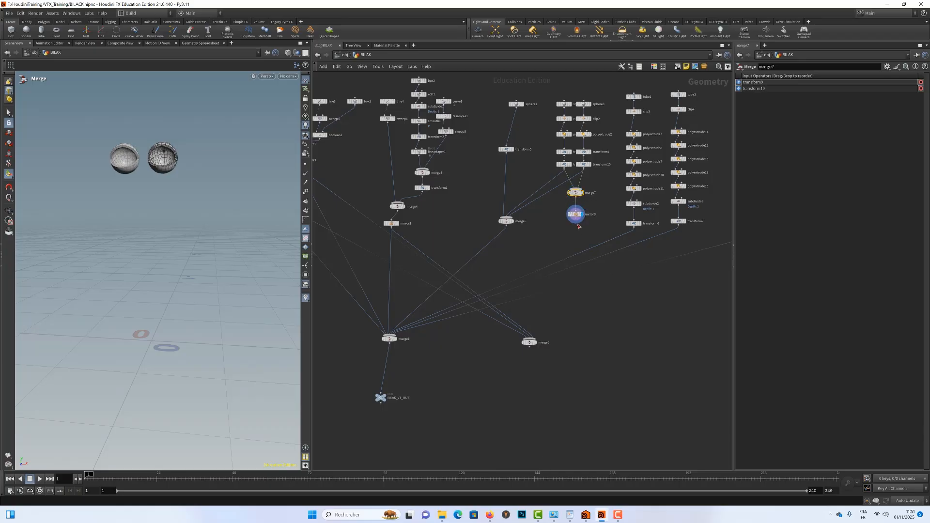
# Wire the eyelid branch's mirror3 into merge6 and display merge6.
pyautogui.moveTo(575, 222); pyautogui.dragTo(536, 345)
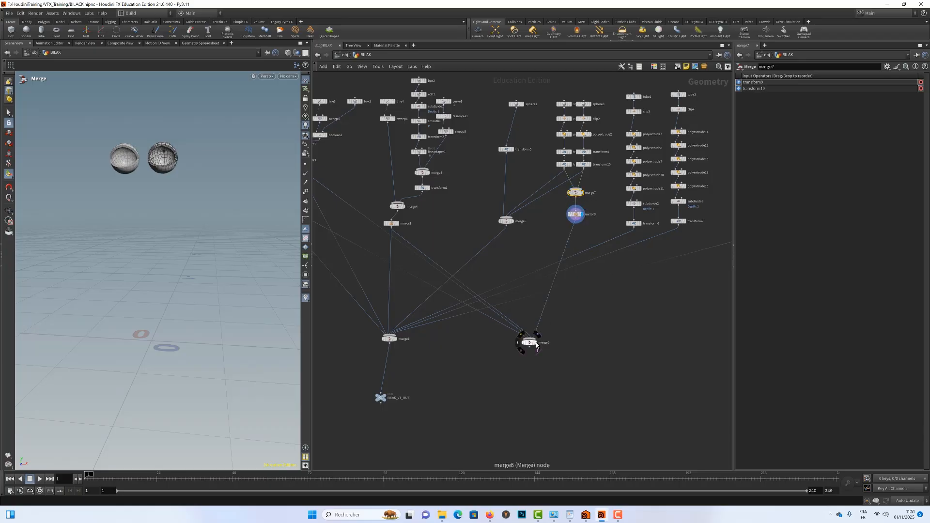
pyautogui.click(536, 345)
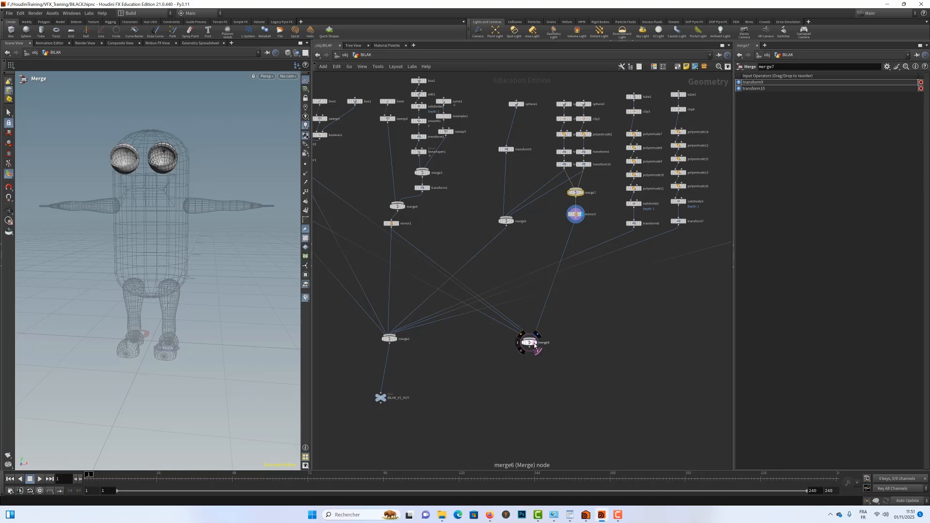
pyautogui.click(536, 344)
pyautogui.click(536, 344)
pyautogui.click(537, 345)
pyautogui.click(538, 334)
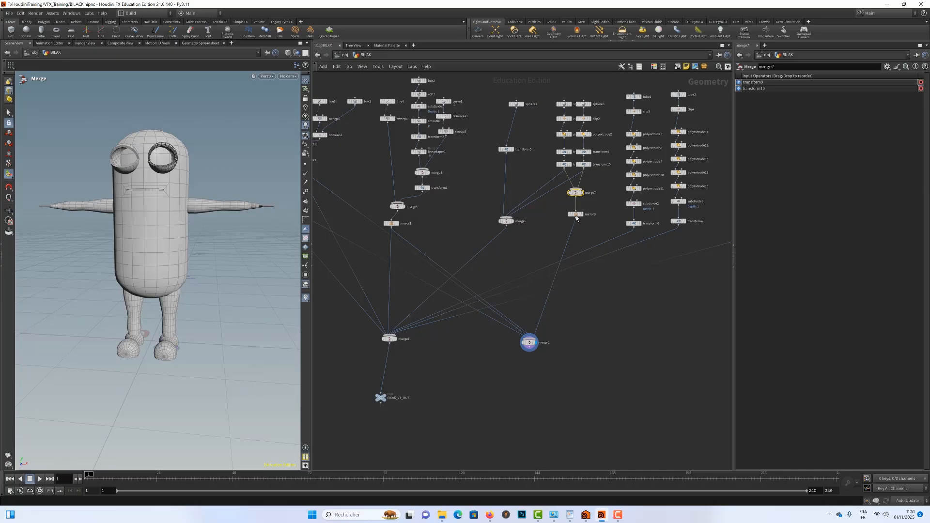
# Copy mirror3 into the eyeball branch, between transform5 and merge5.
pyautogui.moveTo(576, 215)
pyautogui.moveTo(575, 214); pyautogui.dragTo(545, 203)
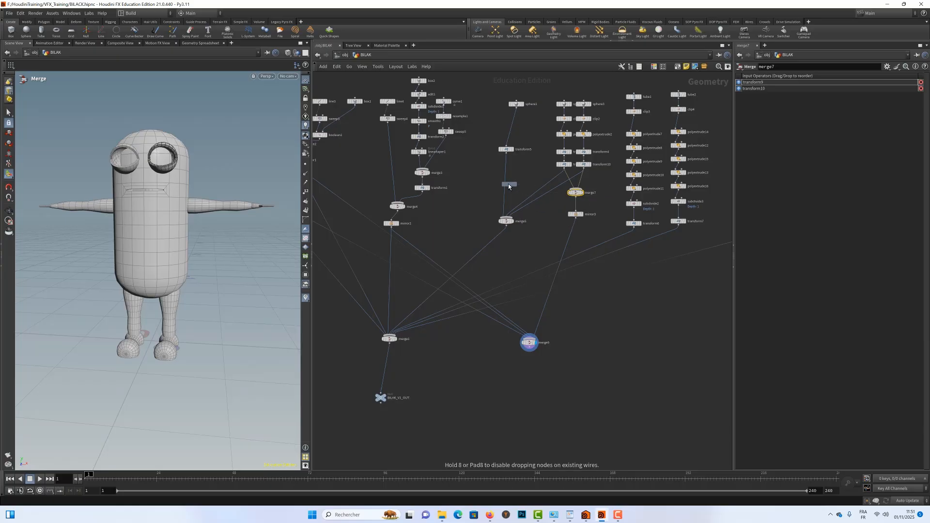
pyautogui.click(507, 184)
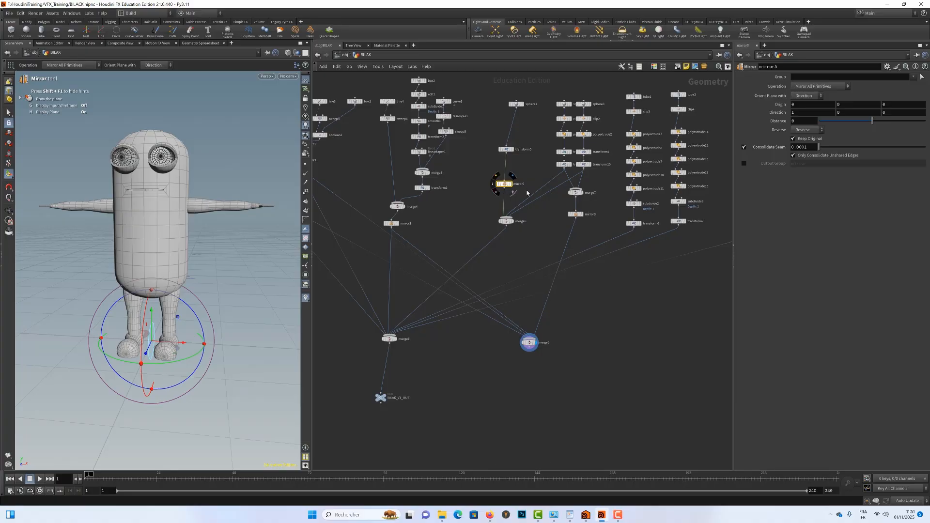
pyautogui.moveTo(505, 189)
pyautogui.mouseDown()
pyautogui.moveTo(537, 261)
pyautogui.moveTo(533, 336)
pyautogui.mouseUp()
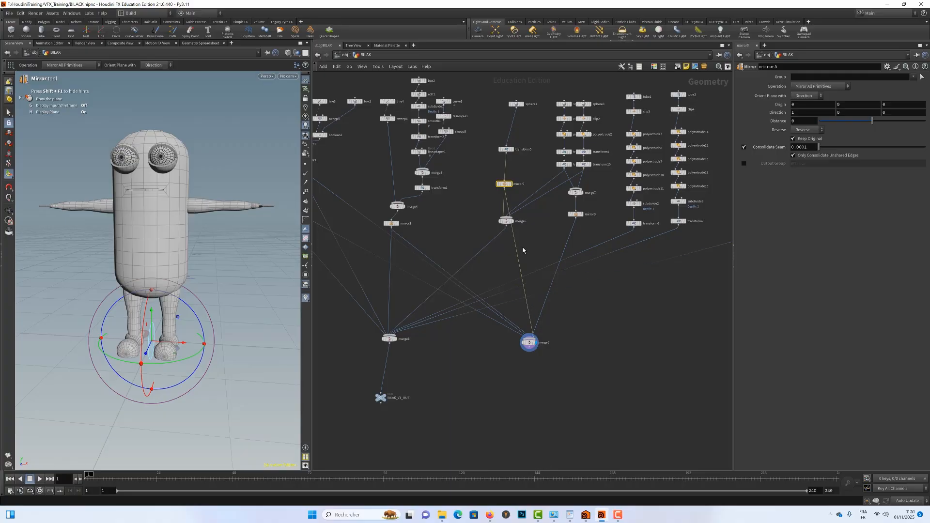
pyautogui.press('Delete')
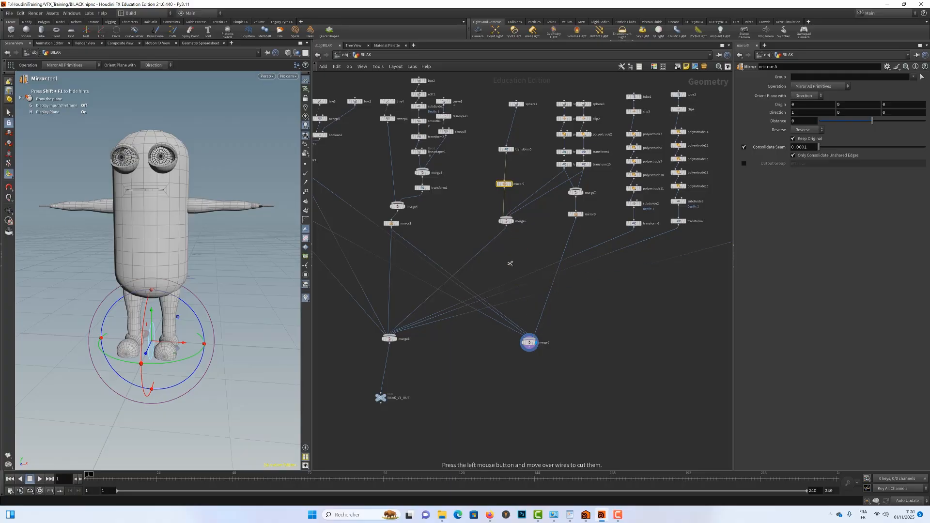
pyautogui.moveTo(506, 185)
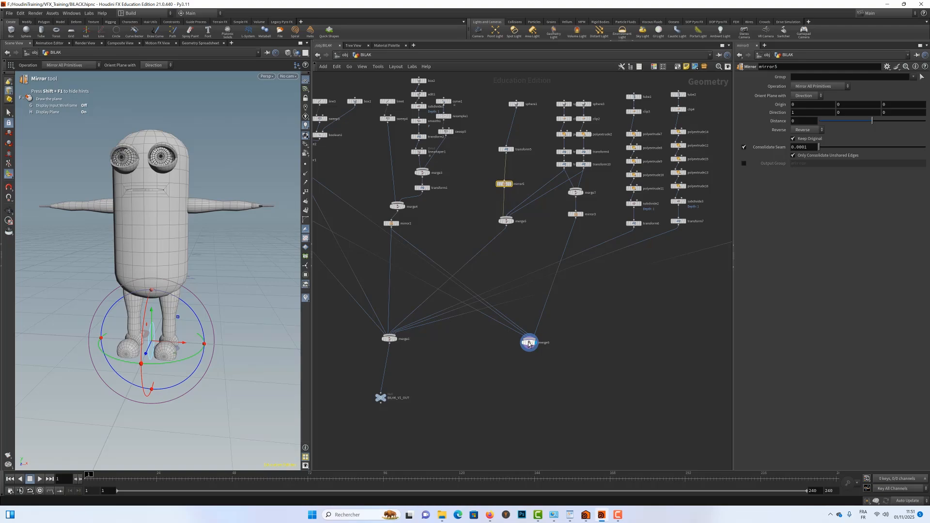
# Reposition merge6 below and to the right of the eyelid branch, and align the copied mirror in the eyeball branch.
pyautogui.moveTo(530, 343); pyautogui.dragTo(566, 341)
pyautogui.moveTo(565, 337); pyautogui.dragTo(569, 332)
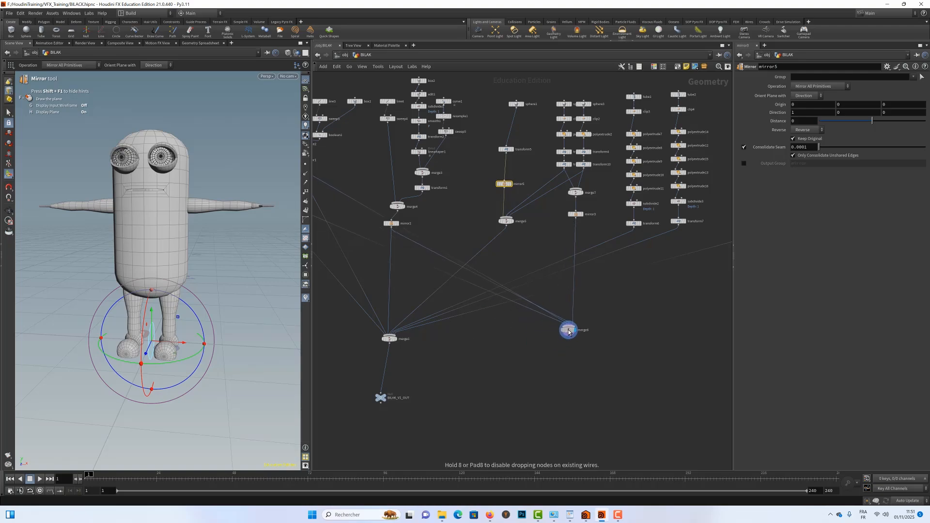
pyautogui.click(576, 334)
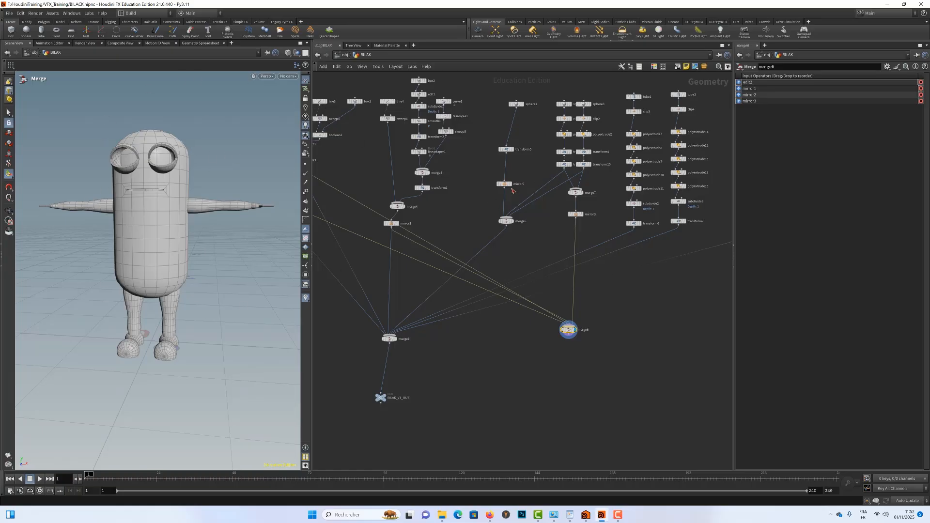
pyautogui.moveTo(505, 183); pyautogui.dragTo(507, 183)
pyautogui.moveTo(571, 330); pyautogui.dragTo(597, 325)
# Shift the body branch that starts at line1 to the left and enclose all its nodes in a network box.
pyautogui.moveTo(650, 321); pyautogui.dragTo(736, 388, button='middle')
pyautogui.moveTo(345, 326); pyautogui.dragTo(401, 337, button='middle')
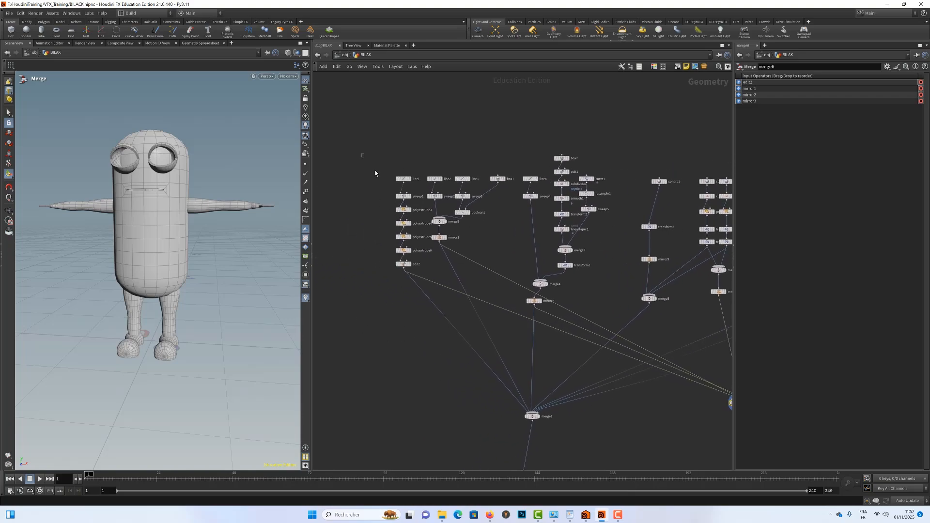
pyautogui.moveTo(361, 153)
pyautogui.mouseDown()
pyautogui.moveTo(426, 270)
pyautogui.moveTo(383, 269)
pyautogui.mouseUp()
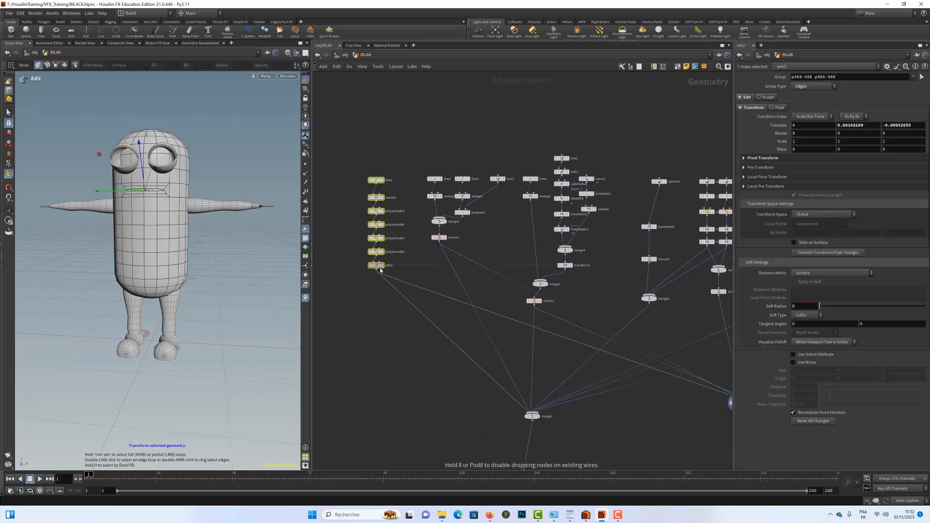
pyautogui.moveTo(356, 167); pyautogui.dragTo(410, 288)
pyautogui.click(677, 68)
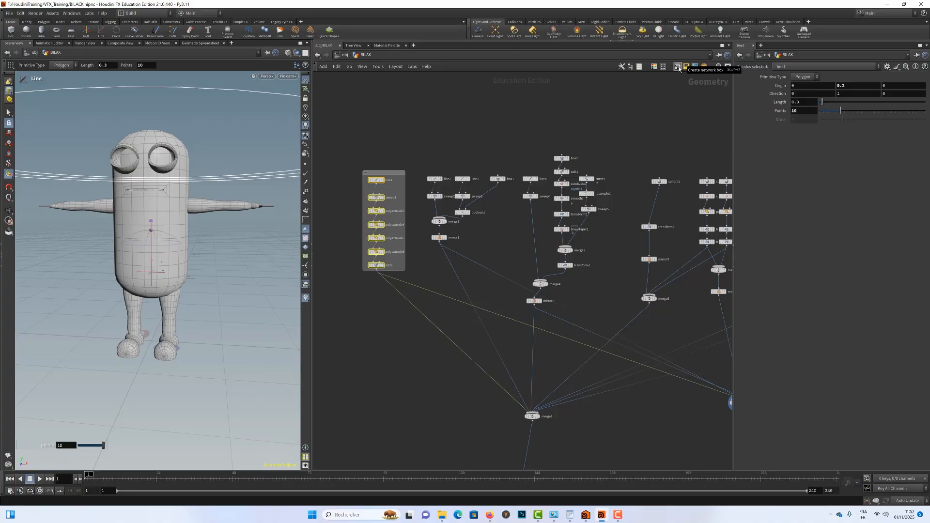
# Colour the body branch's network box red.
pyautogui.click(395, 173)
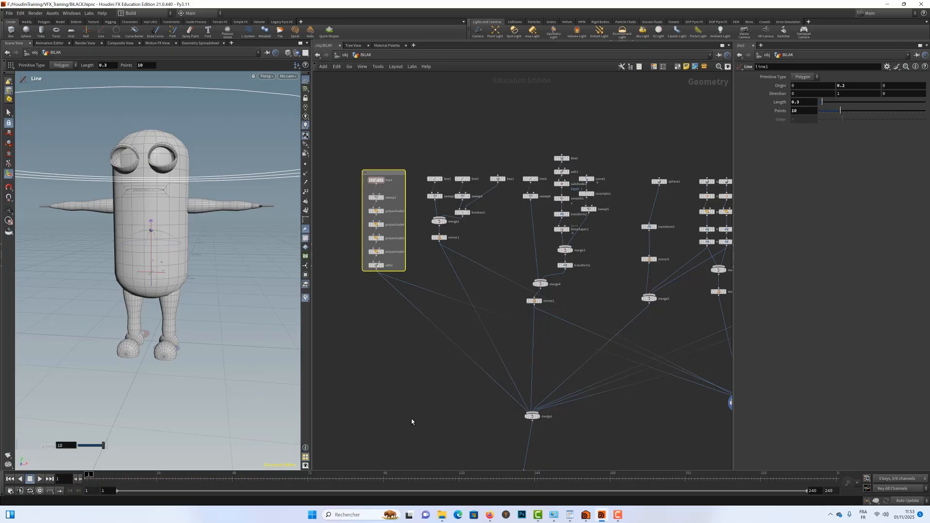
pyautogui.press('c')
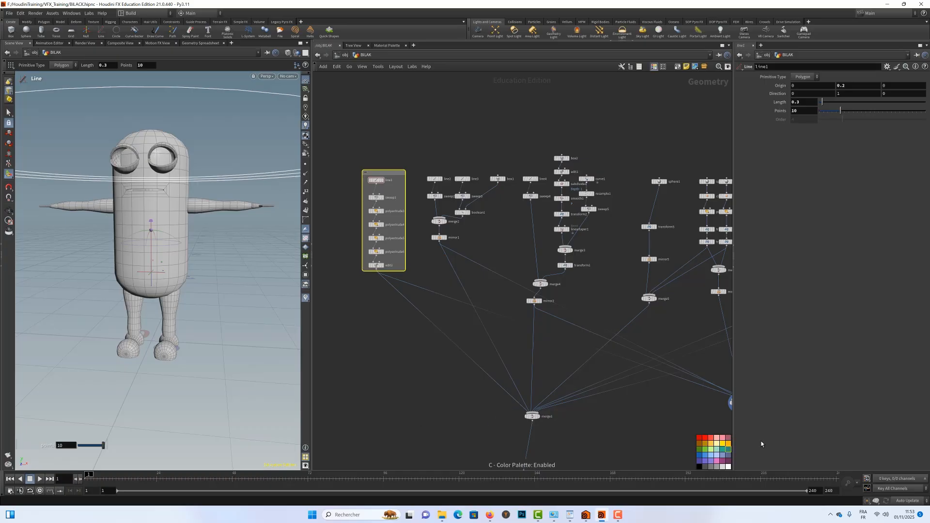
pyautogui.click(700, 438)
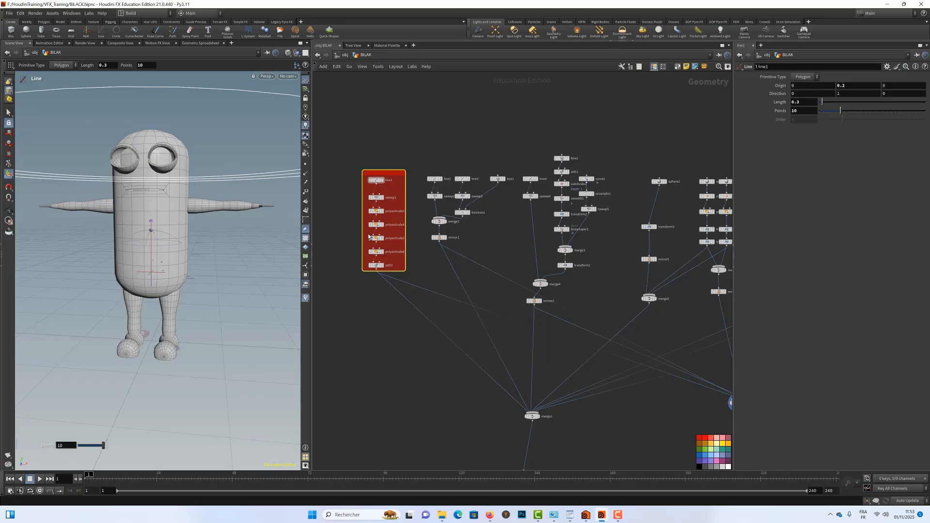
# Name the red network box Buste, collapse it and move it down toward the first merge.
pyautogui.doubleClick(376, 171)
pyautogui.write('Buste')
pyautogui.press('Return')
pyautogui.click(365, 173)
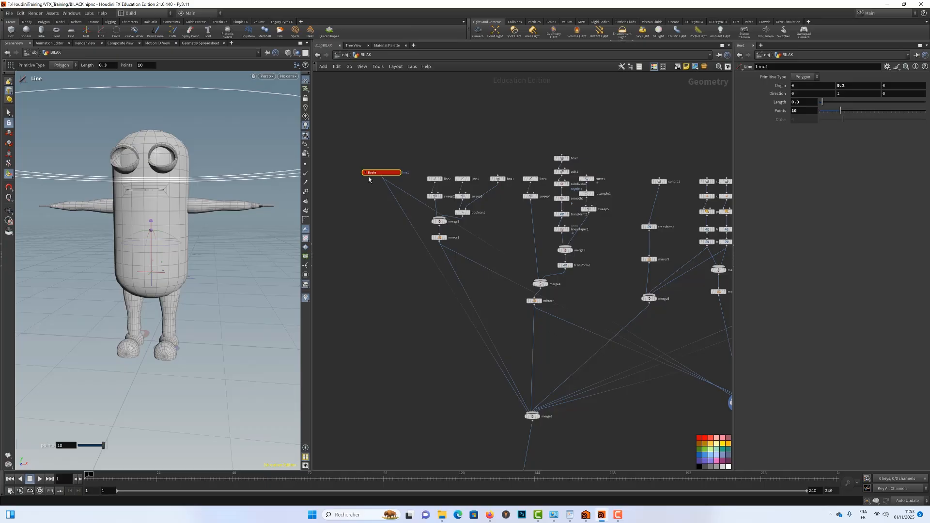
pyautogui.moveTo(378, 172); pyautogui.dragTo(377, 270)
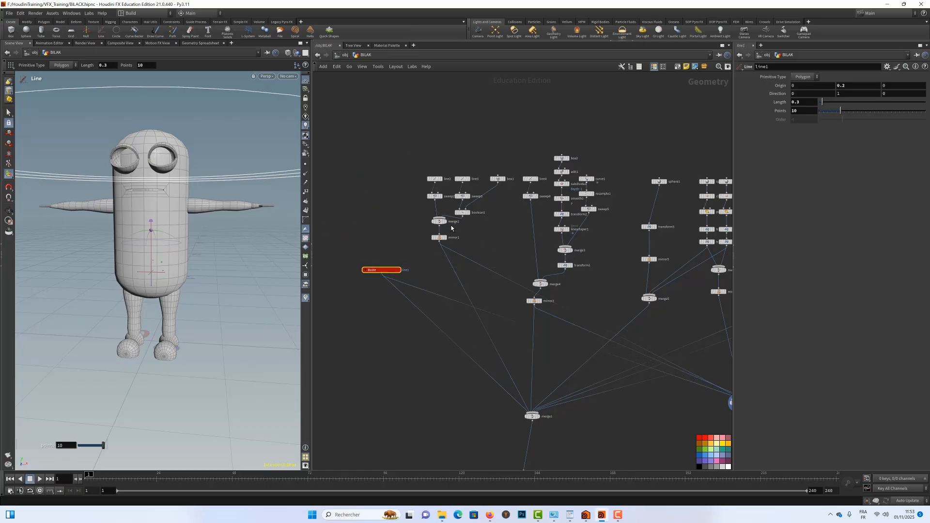
# Enclose the leg branch, down to mirror1, in a network box and colour the box light pink.
pyautogui.moveTo(446, 240)
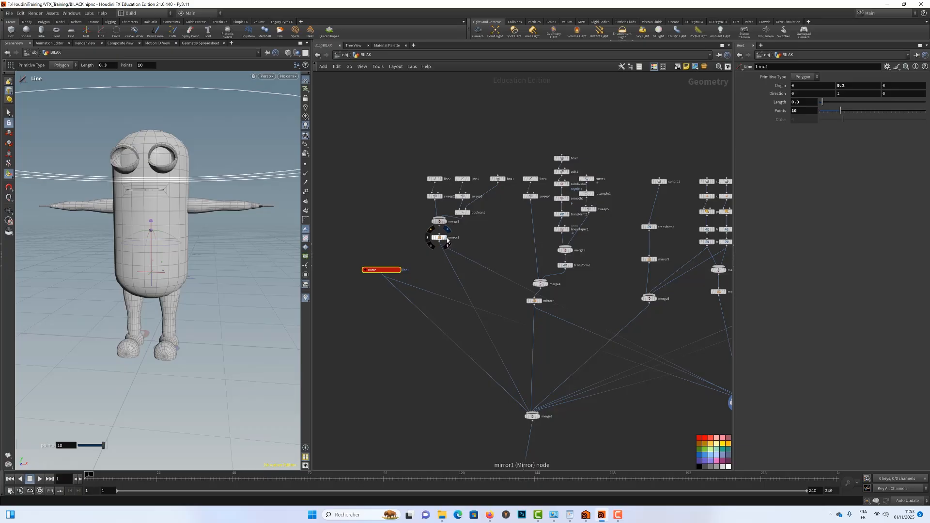
pyautogui.moveTo(433, 185); pyautogui.dragTo(510, 249)
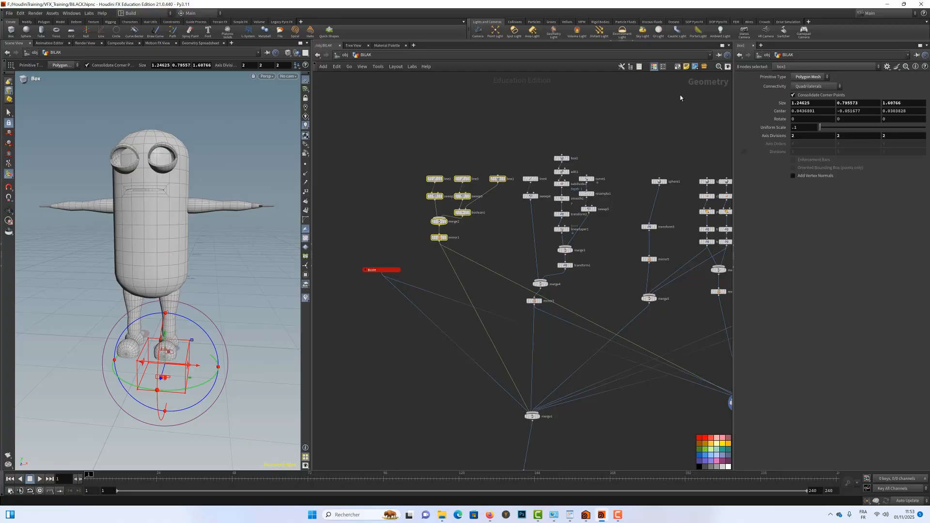
pyautogui.click(678, 66)
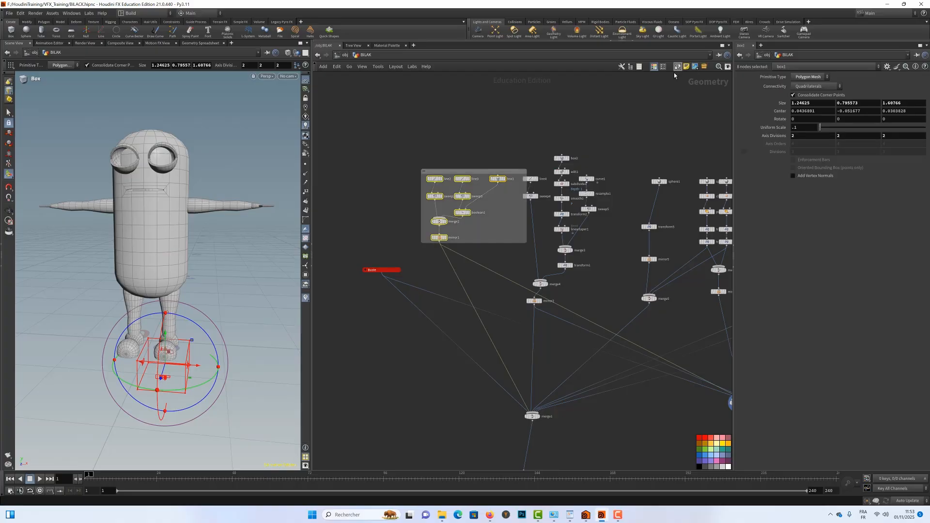
pyautogui.click(451, 171)
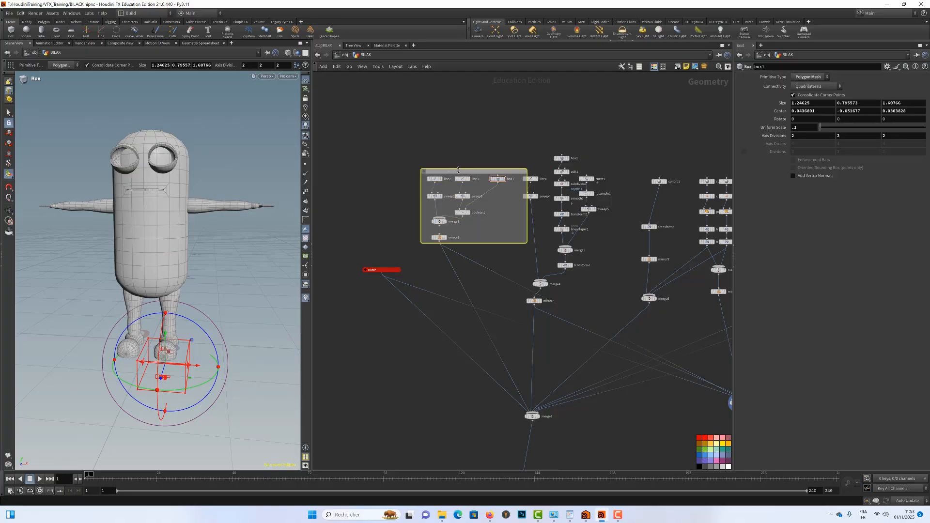
pyautogui.click(717, 438)
# Name the pink network box Jambes, collapse it and place it just above the Buste box.
pyautogui.doubleClick(423, 171)
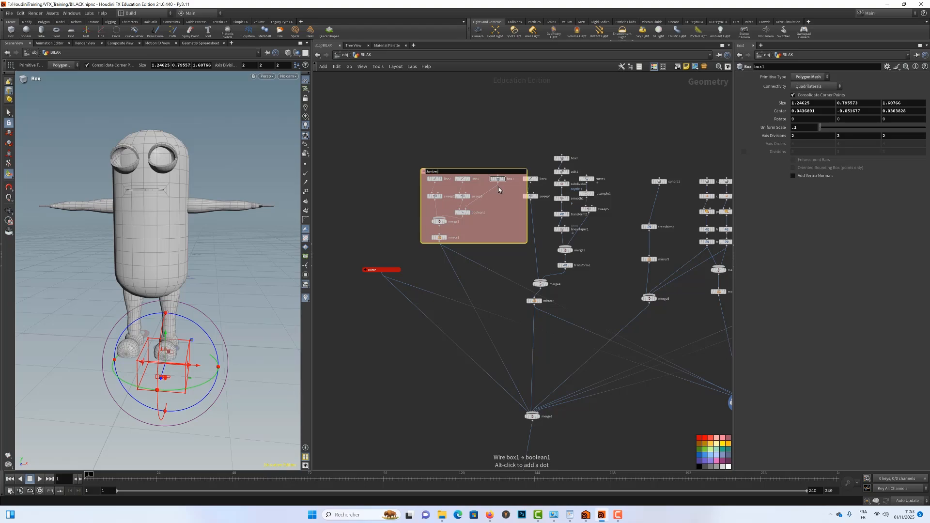
pyautogui.press('Return')
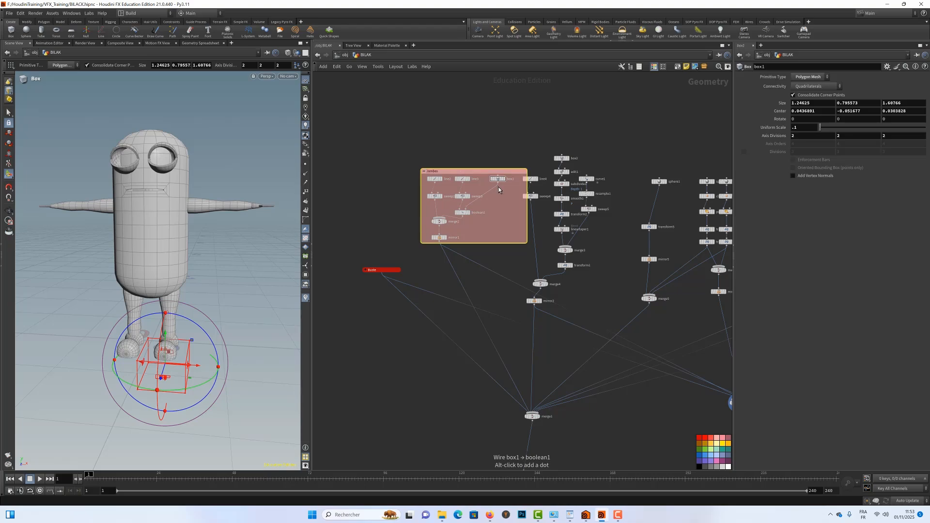
pyautogui.click(425, 171)
pyautogui.moveTo(426, 170); pyautogui.dragTo(400, 246)
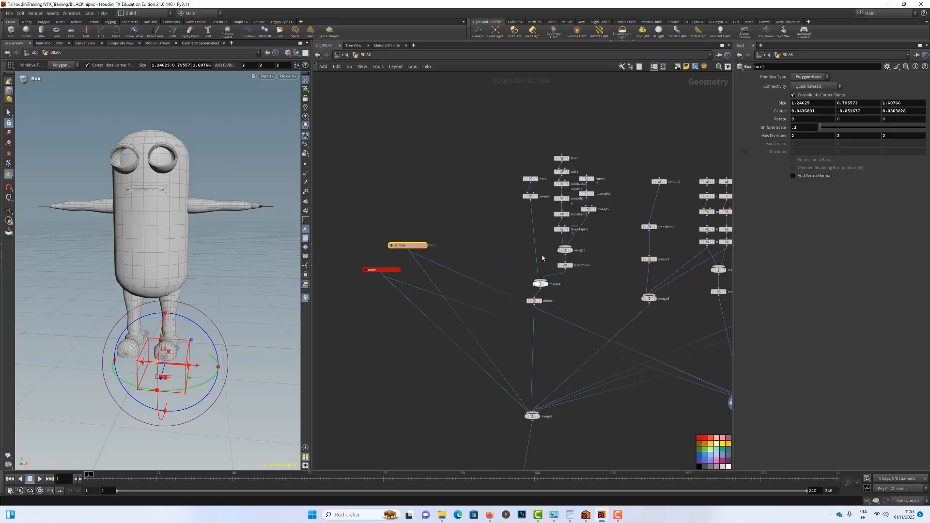
# Move the arm branch up slightly, enclose it down to mirror2 in a network box and colour the box dusty rose.
pyautogui.moveTo(497, 132); pyautogui.dragTo(611, 316)
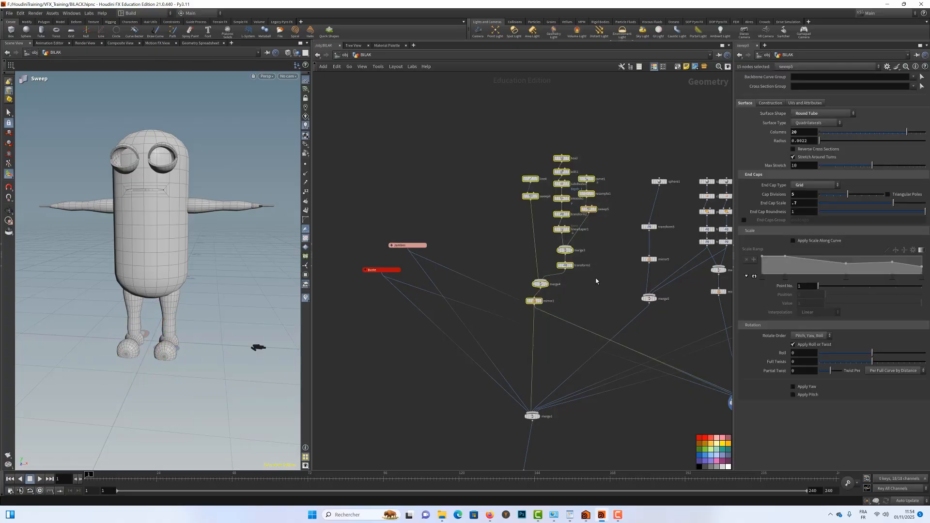
pyautogui.moveTo(538, 305); pyautogui.dragTo(537, 287)
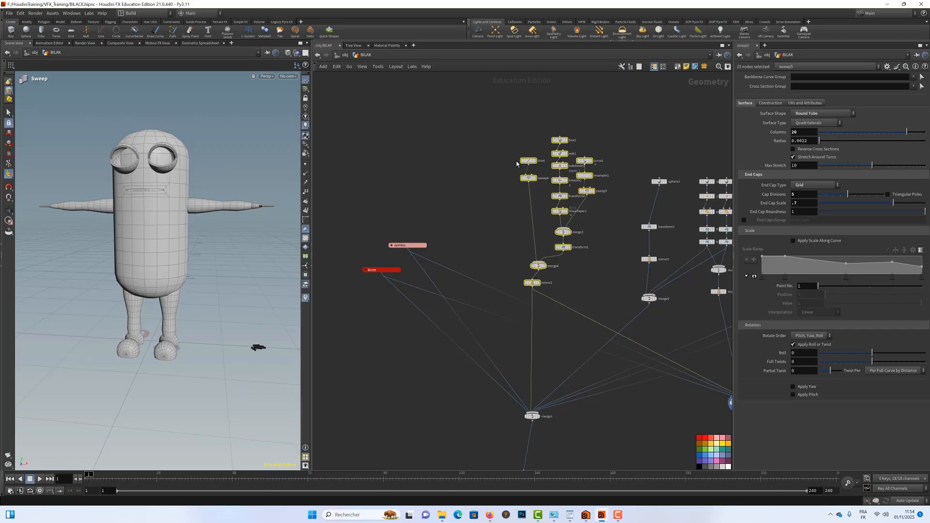
pyautogui.click(678, 68)
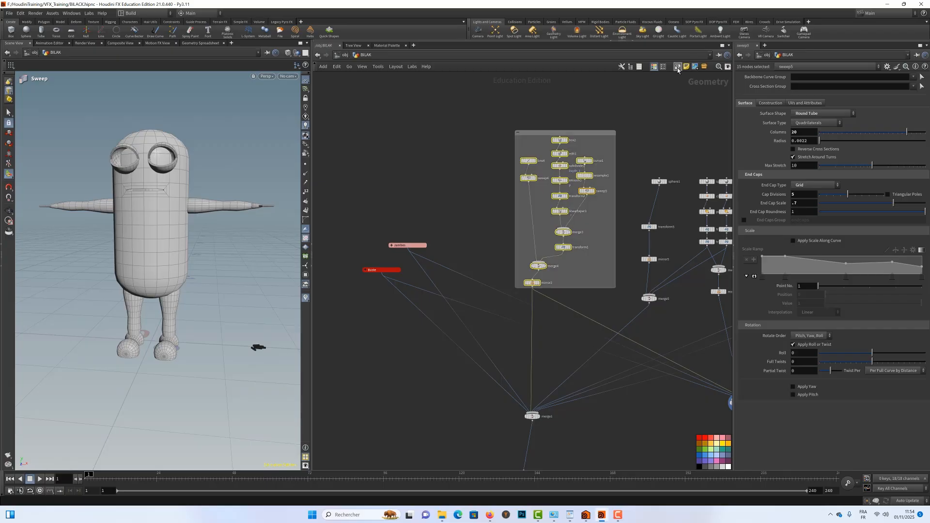
pyautogui.click(543, 134)
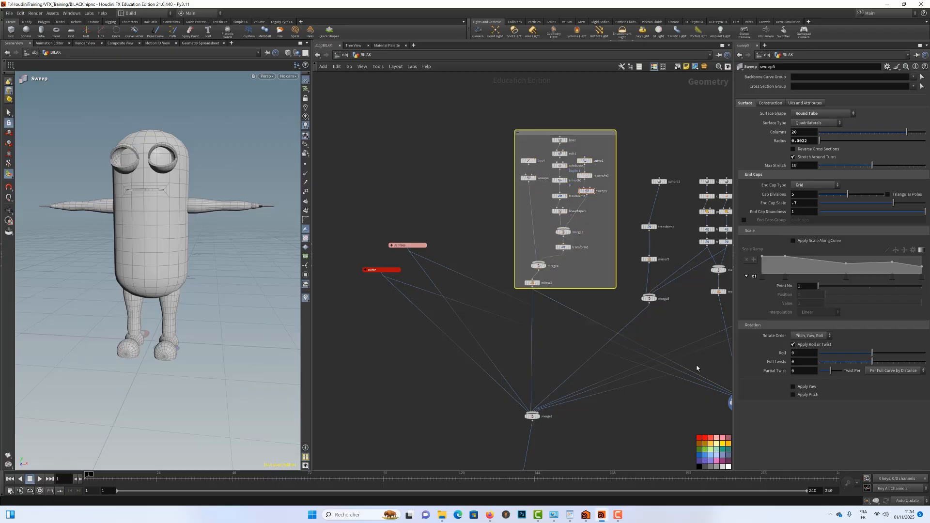
pyautogui.click(728, 439)
# Name the arm branch's network box Bras and collapse it.
pyautogui.doubleClick(535, 135)
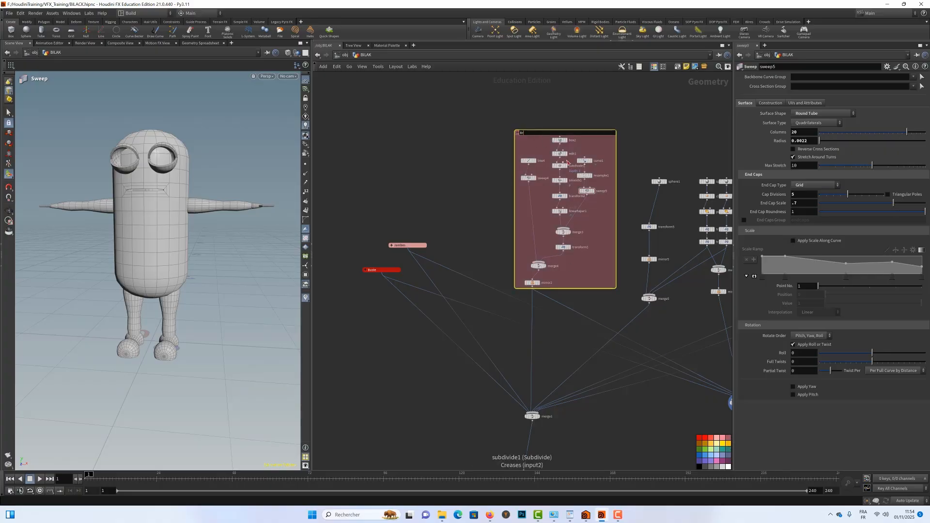
pyautogui.press('Return')
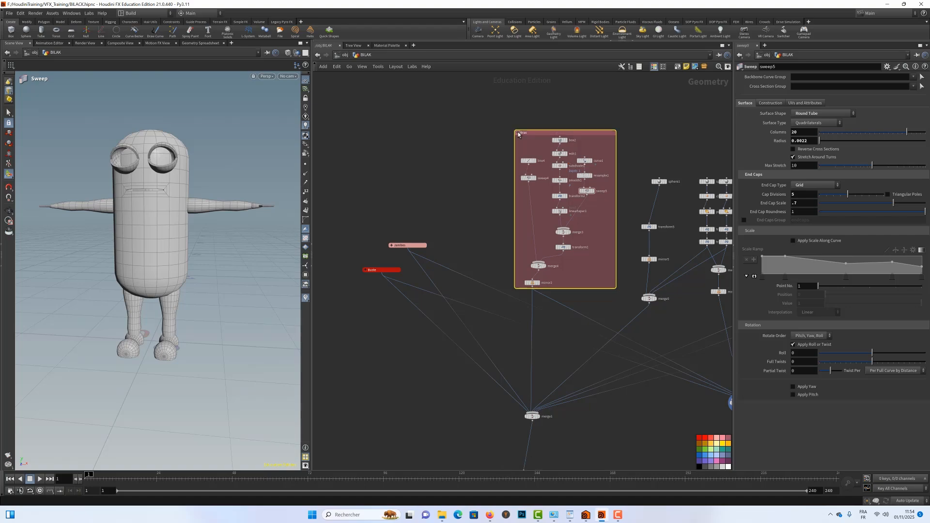
pyautogui.click(518, 133)
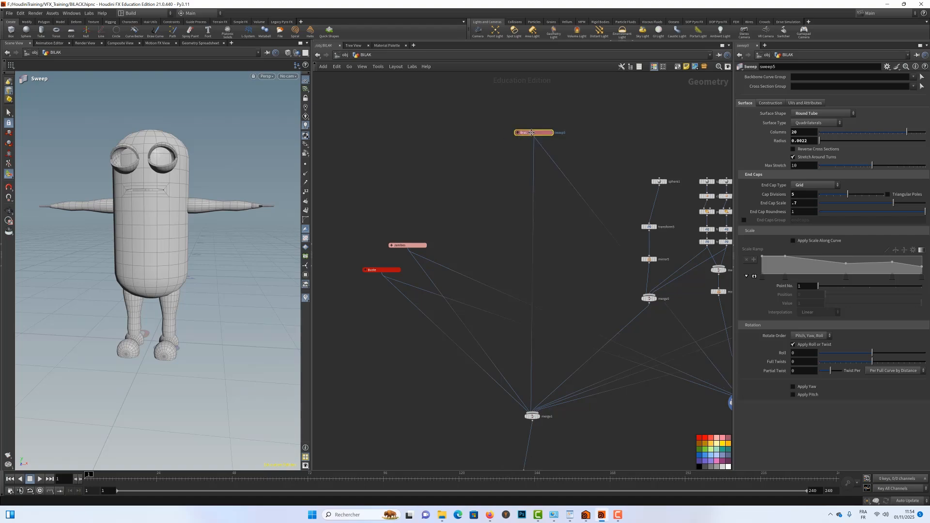
# Place the collapsed Bras network box just above the Jambes box.
pyautogui.moveTo(531, 133); pyautogui.dragTo(436, 220)
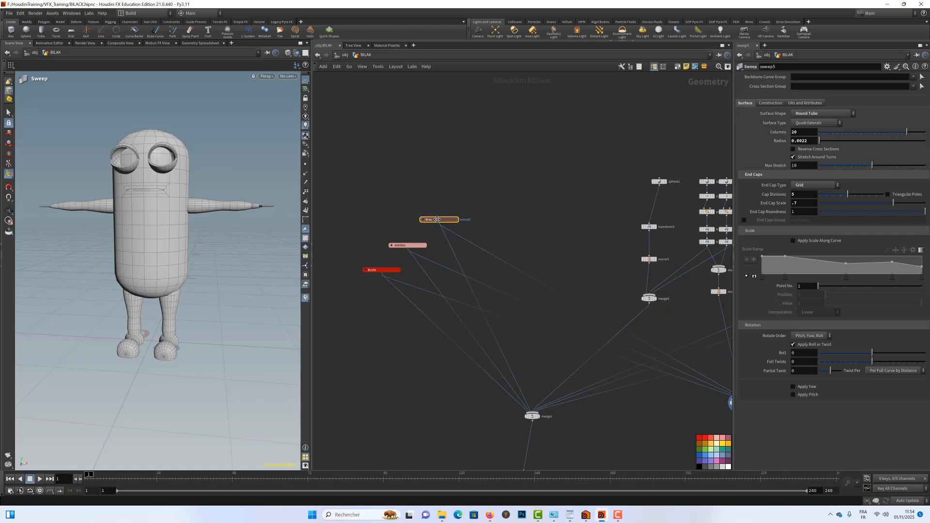
# Shift the eyeball branch, from its sphere down to its mirror node, slightly left and display the mirror node.
pyautogui.moveTo(589, 177); pyautogui.dragTo(477, 150, button='middle')
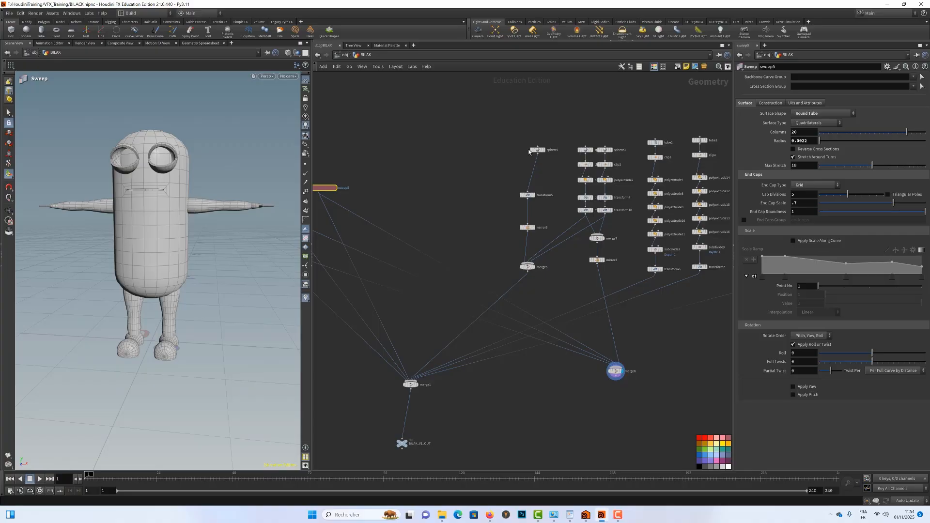
pyautogui.moveTo(515, 171); pyautogui.dragTo(509, 228)
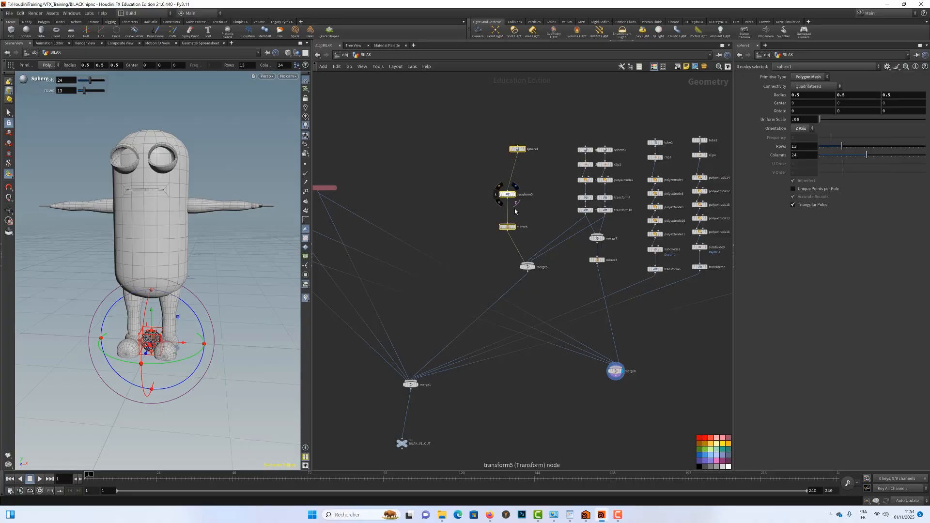
pyautogui.click(514, 228)
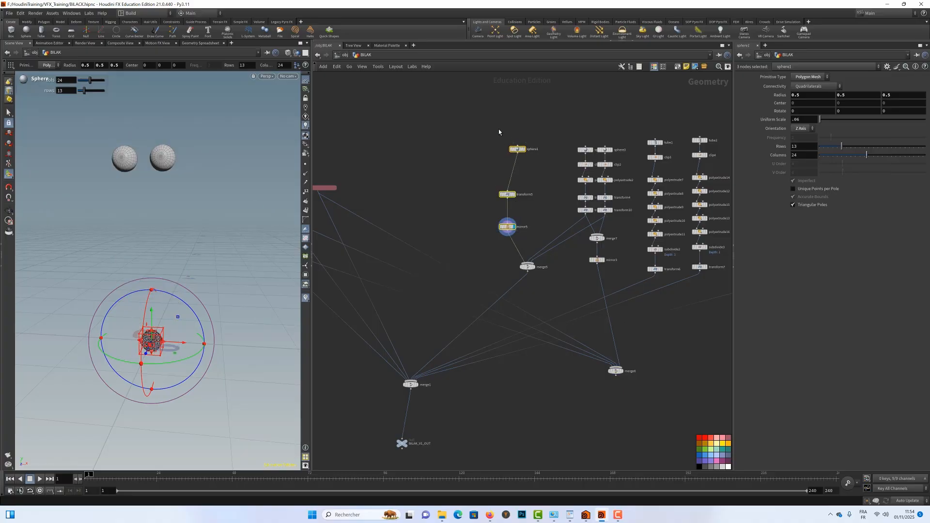
# Enclose the eyeball branch's sphere, transform and mirror nodes in a network box and colour the box black.
pyautogui.moveTo(486, 130); pyautogui.dragTo(540, 242)
pyautogui.click(678, 66)
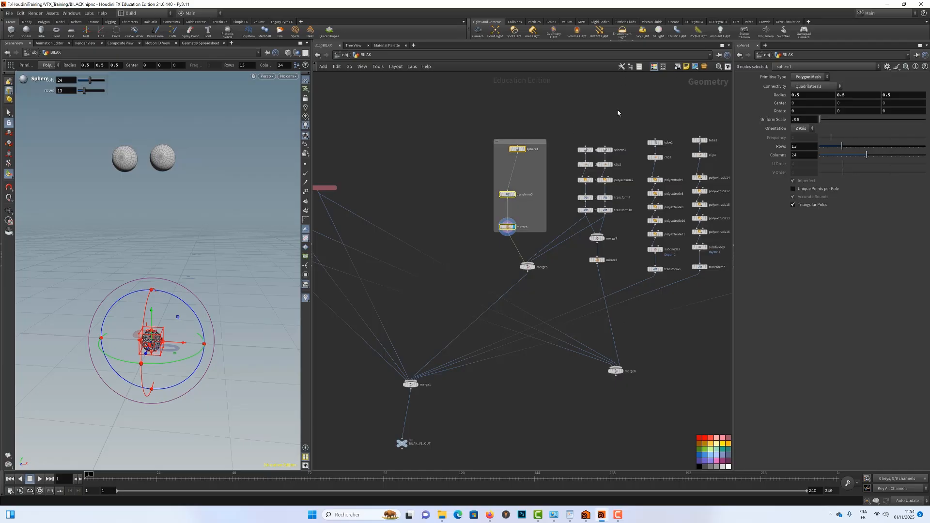
pyautogui.click(507, 141)
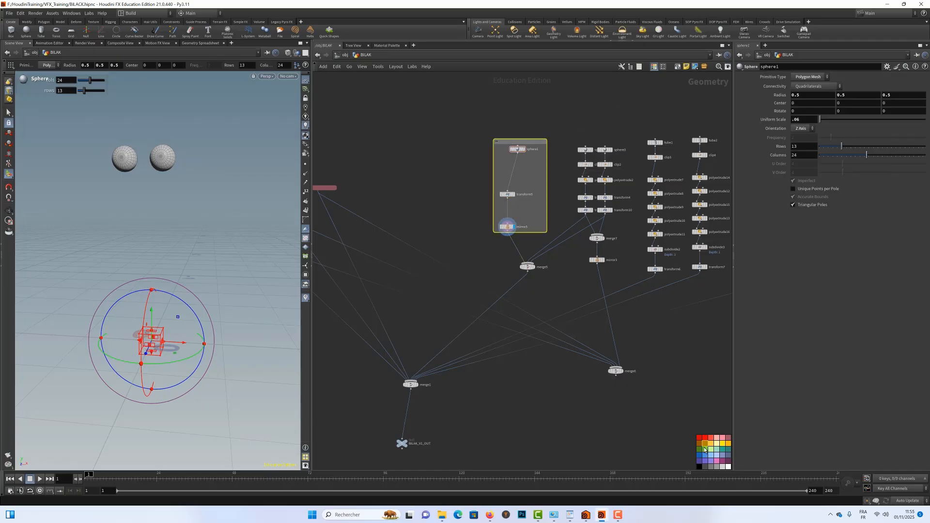
pyautogui.click(699, 467)
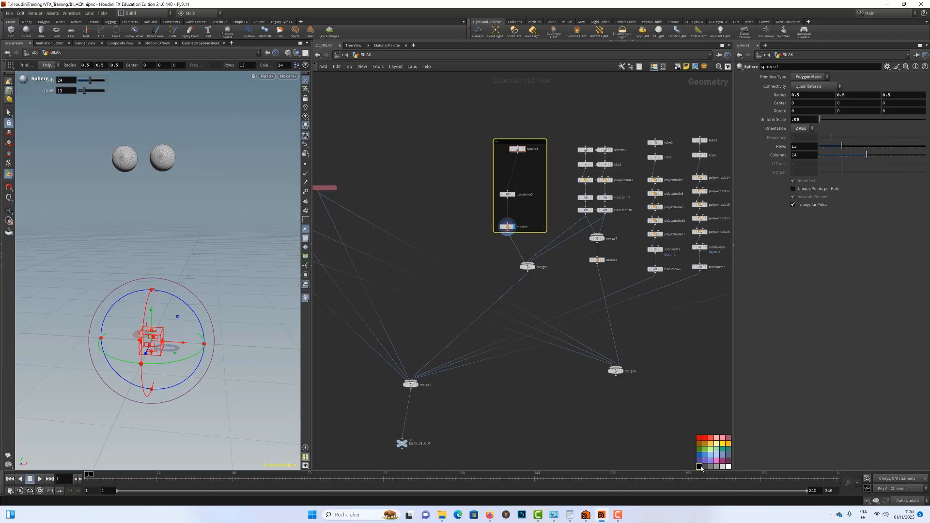
# Name the black network box Globe_Oculaire, collapse it and move it slightly down and left, away from the eyelid branches.
pyautogui.doubleClick(499, 143)
pyautogui.write('Glo')
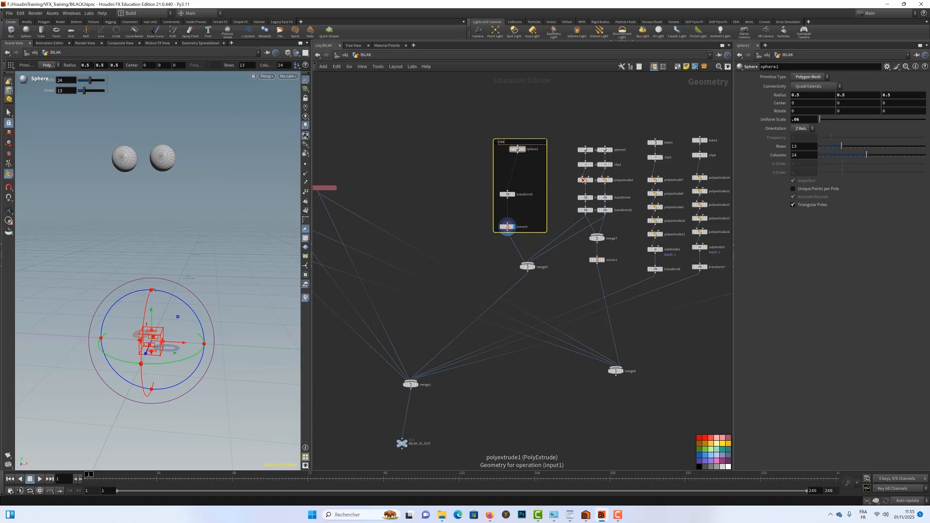
pyautogui.write('bal')
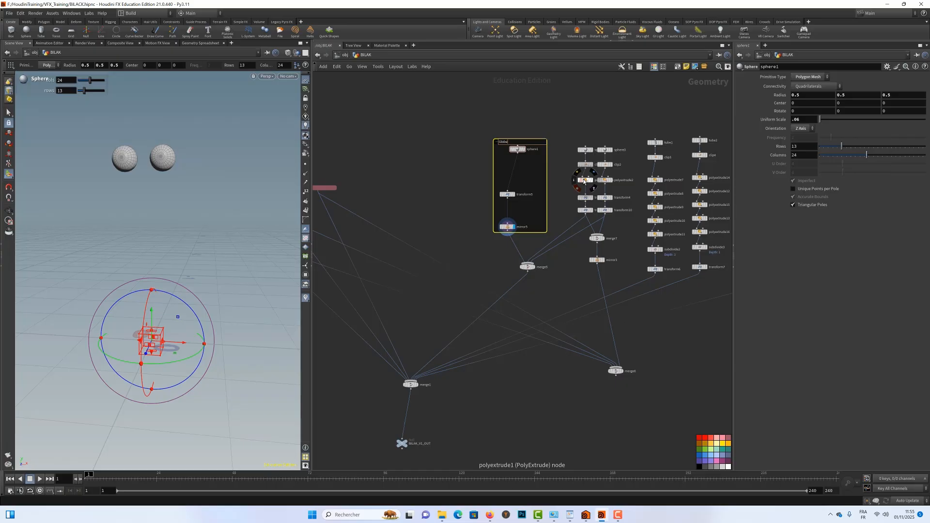
pyautogui.write('_Oculaire')
pyautogui.press('Return')
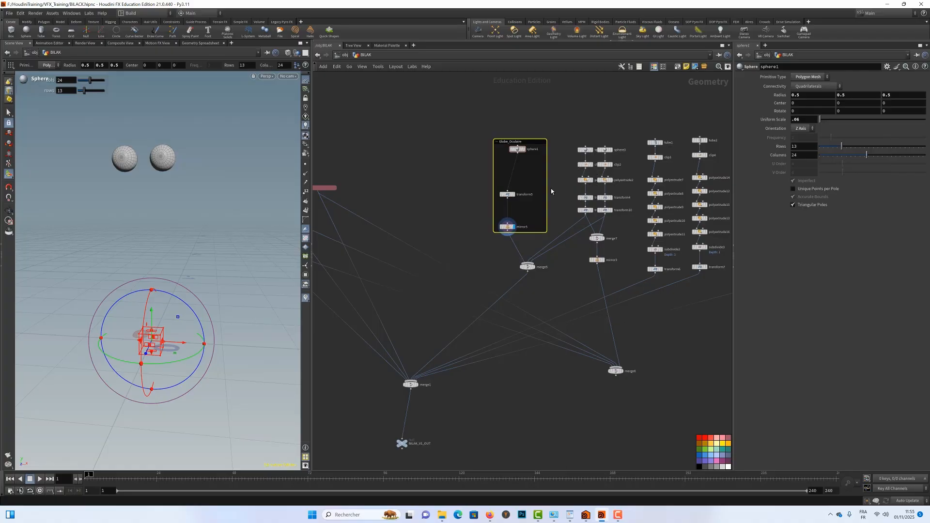
pyautogui.click(496, 142)
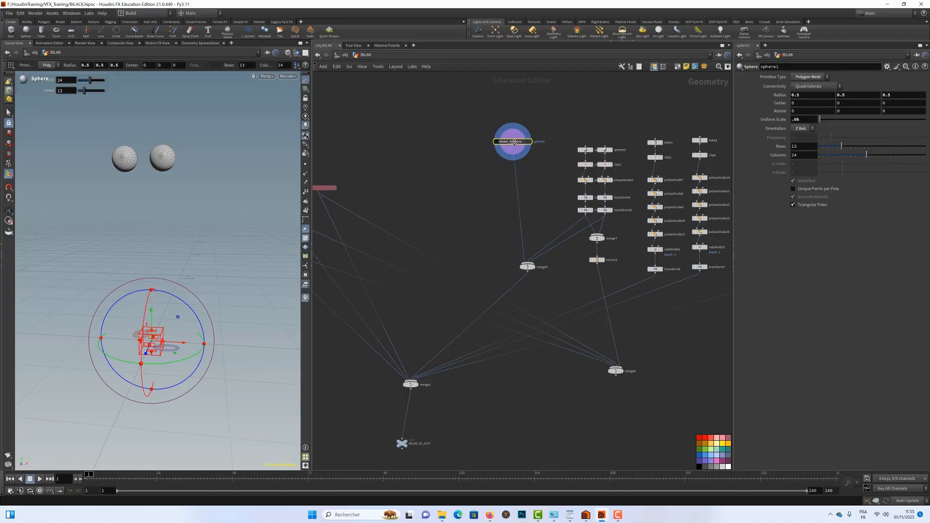
pyautogui.moveTo(514, 143); pyautogui.dragTo(488, 178)
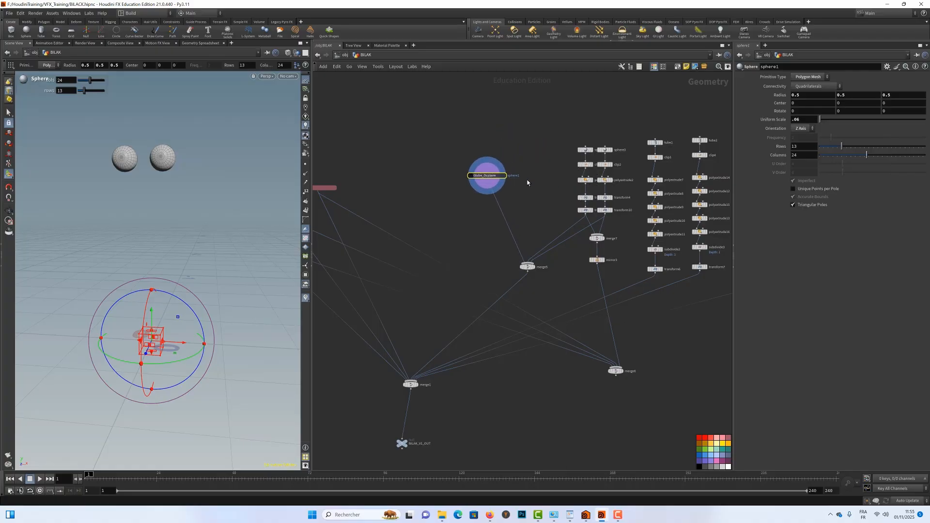
# Enclose the two eyelid sphere branches, with merge7 and the mirror node below it, in a network box and colour the box plum purple.
pyautogui.moveTo(564, 127); pyautogui.dragTo(626, 271)
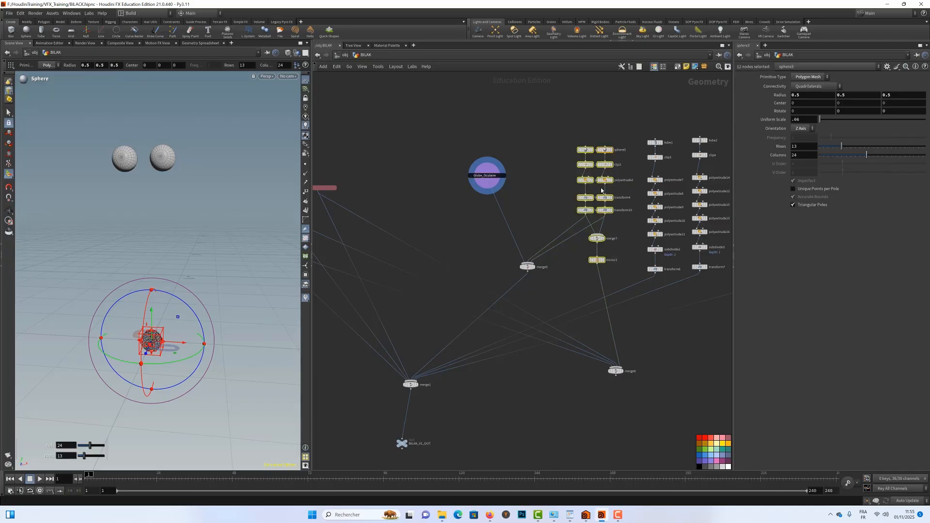
pyautogui.click(678, 67)
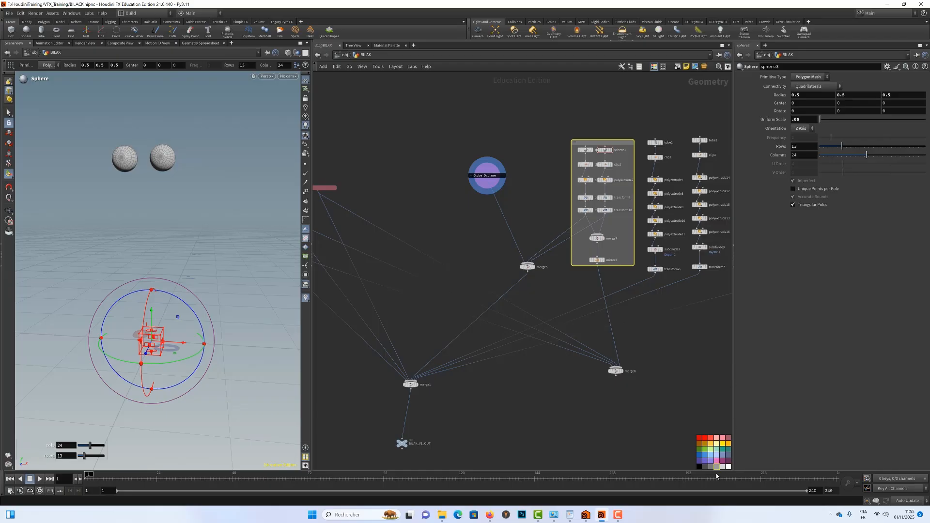
pyautogui.click(729, 462)
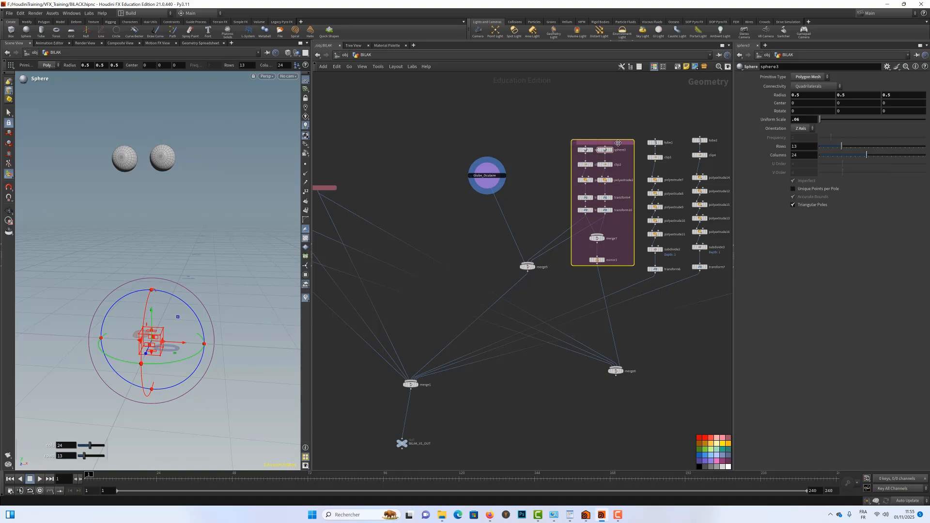
# Name the eyelid network box Peaupières and collapse it.
pyautogui.doubleClick(597, 143)
pyautogui.write('Peau')
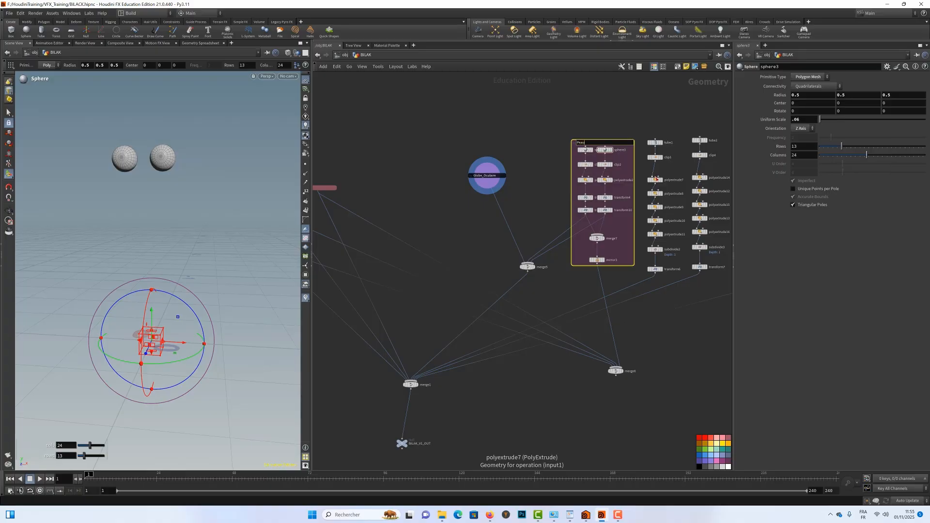
pyautogui.write('x')
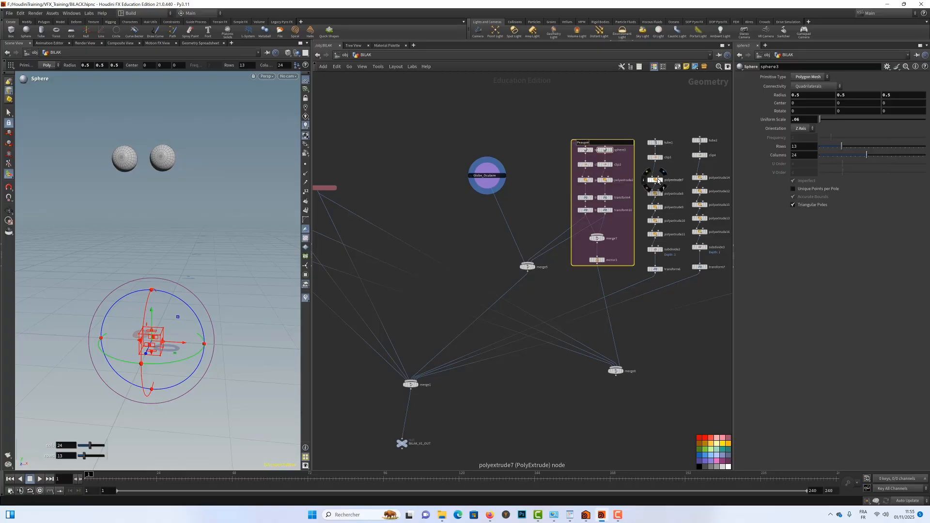
pyautogui.press('Return')
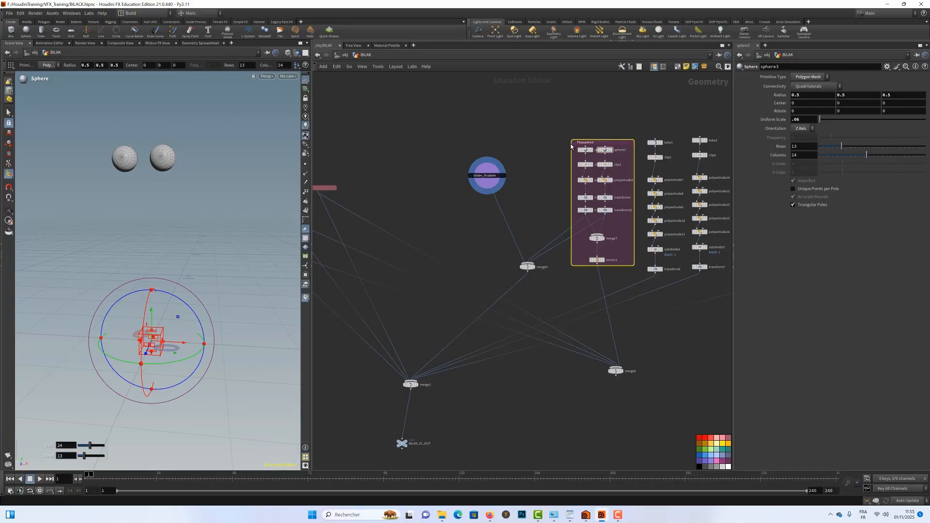
pyautogui.click(630, 142)
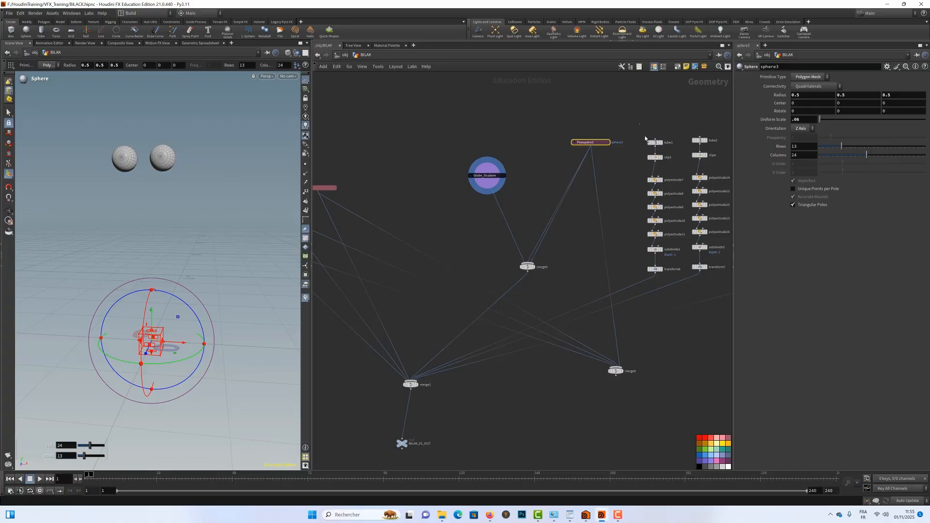
# Enclose the two tube branches and the neighbouring box branch, down to their transform nodes, in one network box and colour the box amber.
pyautogui.moveTo(641, 124); pyautogui.dragTo(738, 285)
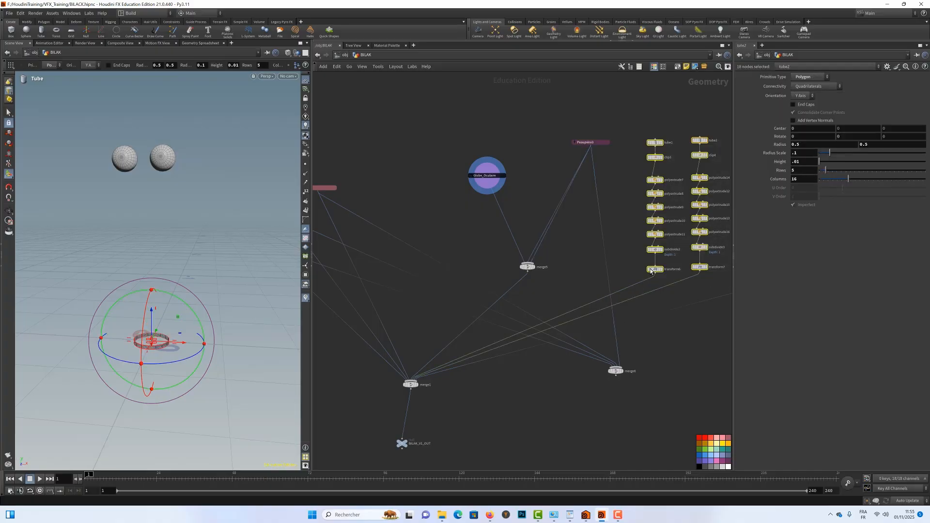
pyautogui.moveTo(621, 234); pyautogui.dragTo(512, 227, button='middle')
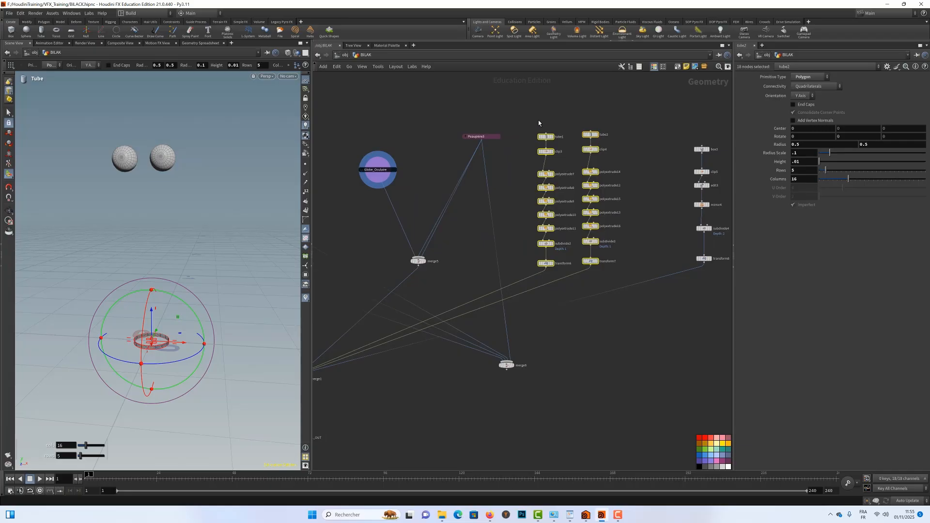
pyautogui.moveTo(528, 116); pyautogui.dragTo(557, 160)
pyautogui.moveTo(625, 267); pyautogui.dragTo(630, 277)
pyautogui.moveTo(635, 241); pyautogui.dragTo(639, 241, button='middle')
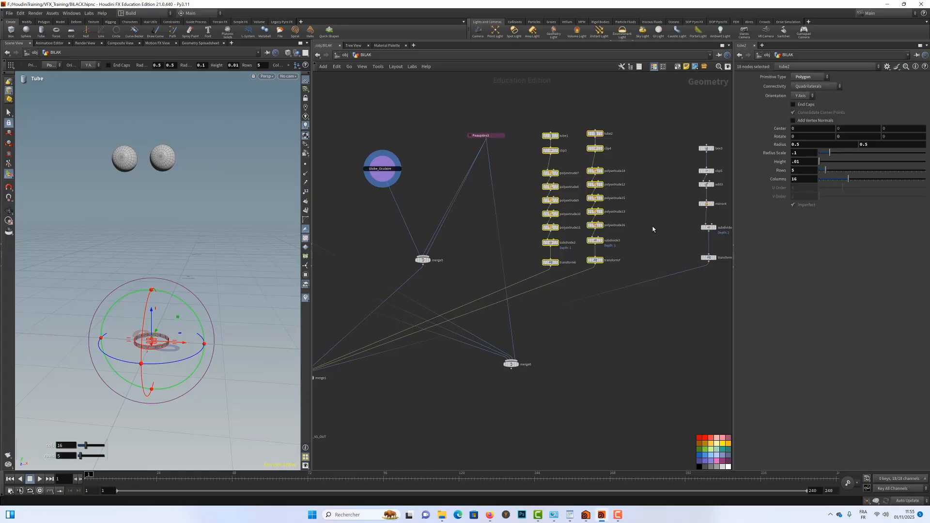
pyautogui.moveTo(653, 227); pyautogui.dragTo(624, 220, button='middle')
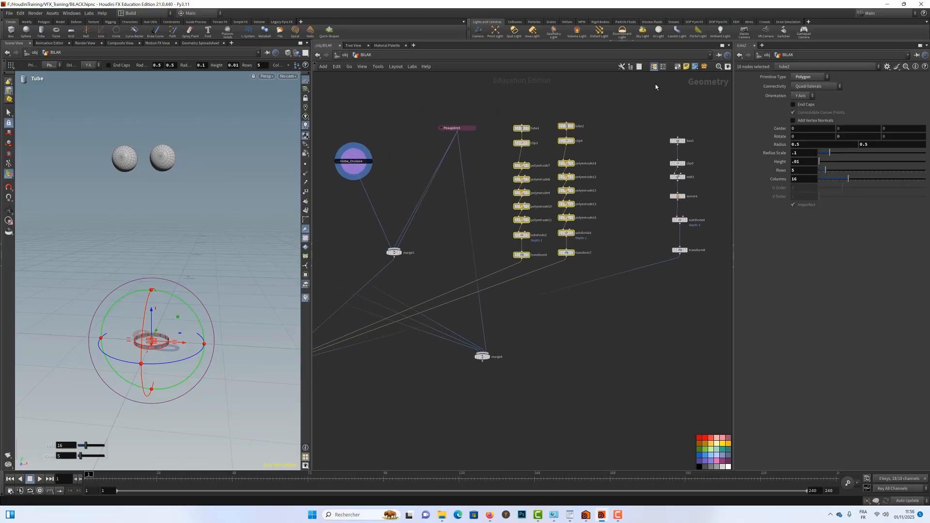
pyautogui.moveTo(504, 98); pyautogui.dragTo(714, 277)
pyautogui.moveTo(591, 245); pyautogui.dragTo(613, 219, button='middle')
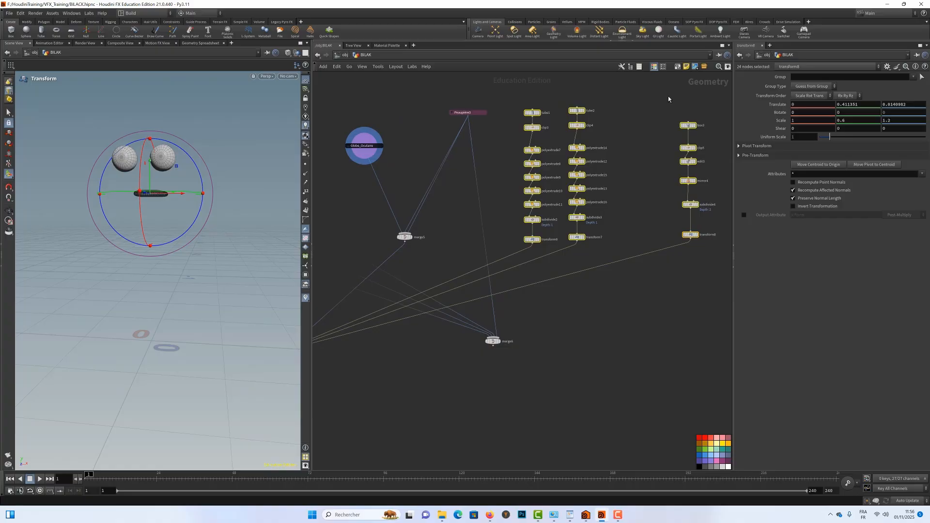
pyautogui.click(677, 68)
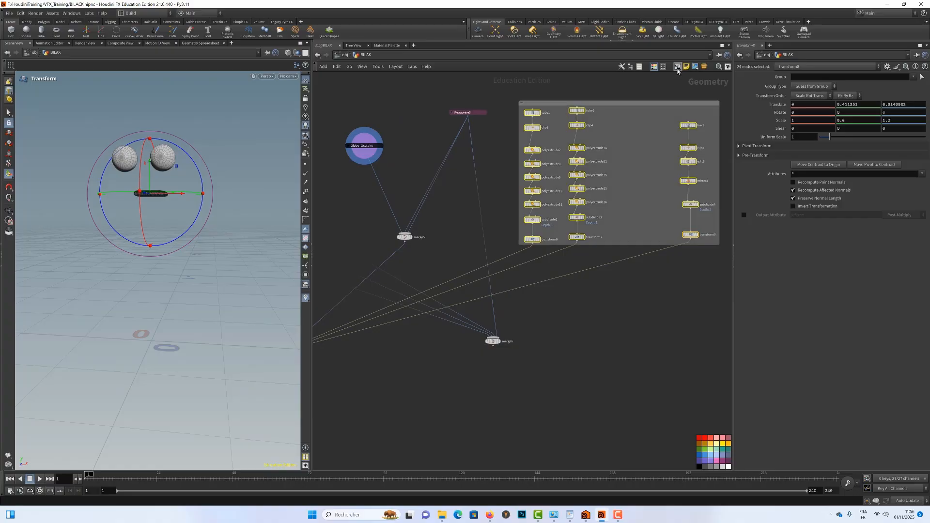
pyautogui.click(558, 104)
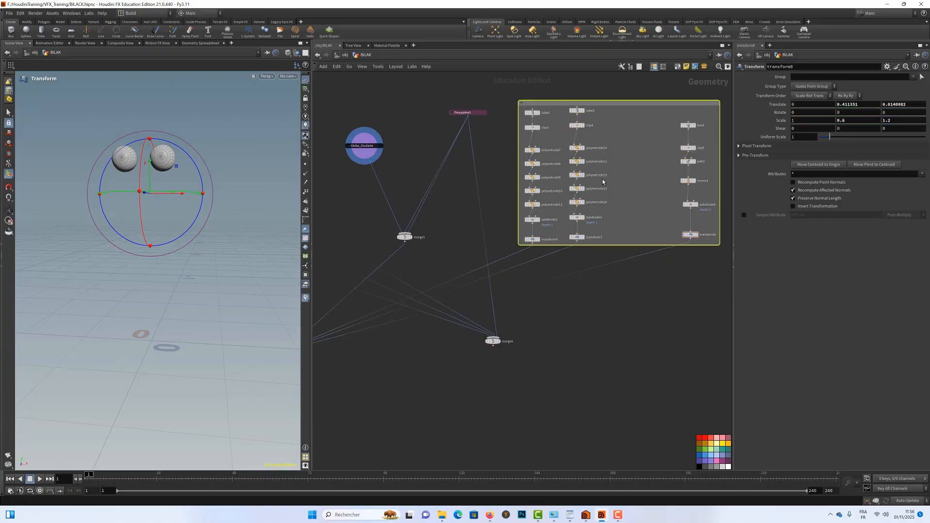
pyautogui.click(728, 444)
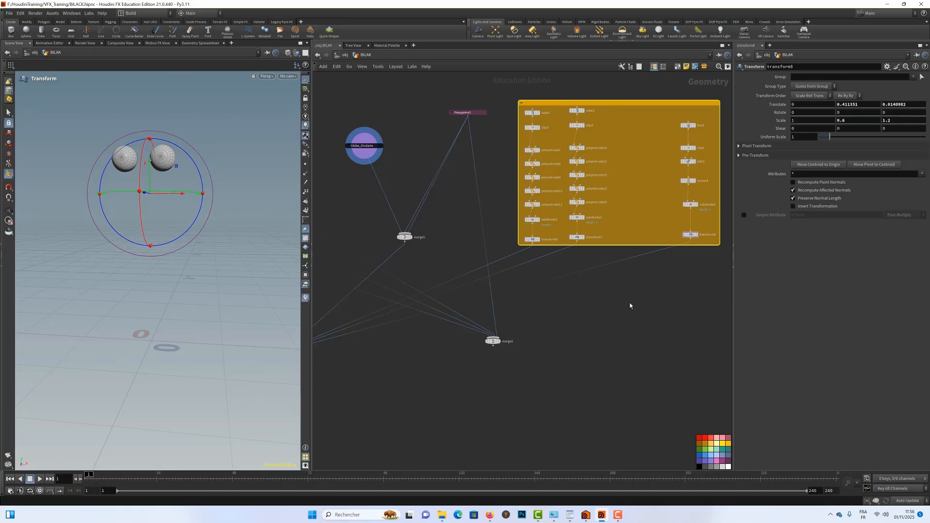
# Name the amber network box Int_Bouche.
pyautogui.doubleClick(536, 106)
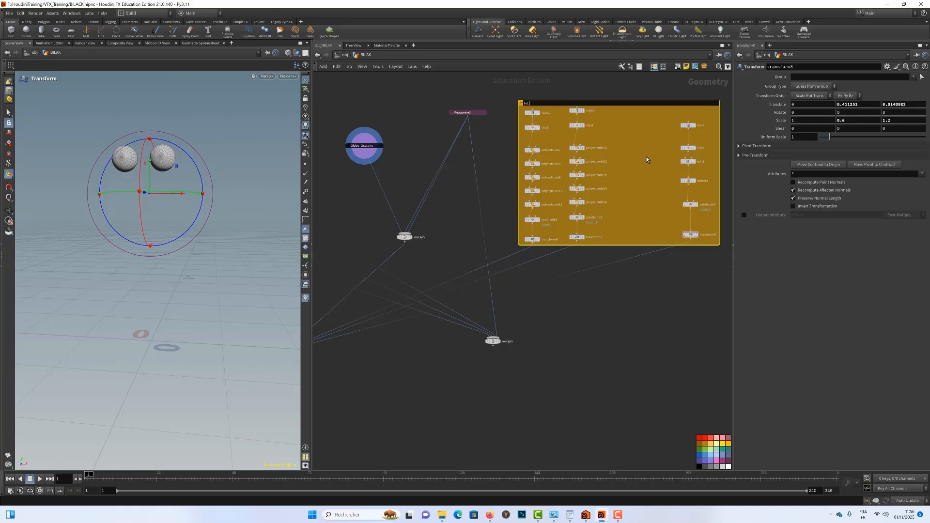
pyautogui.write('Int_Bouche')
pyautogui.press('Return')
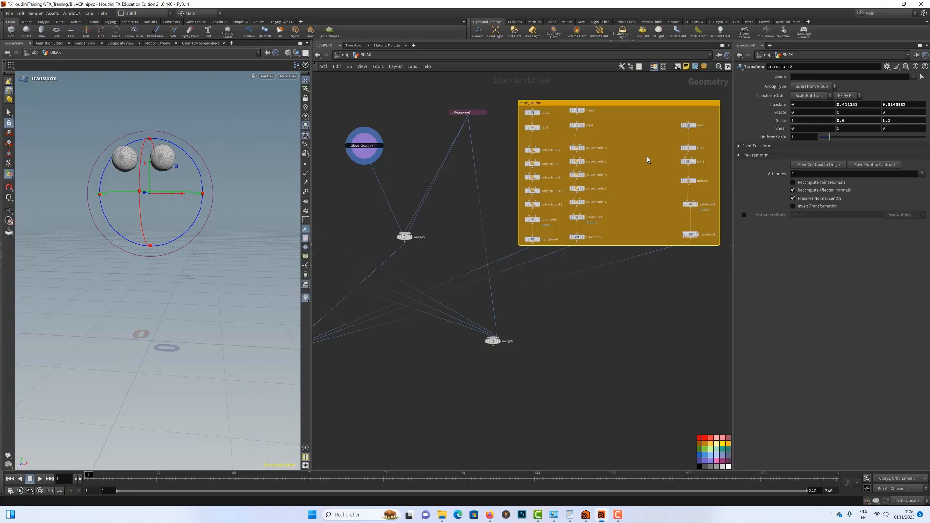